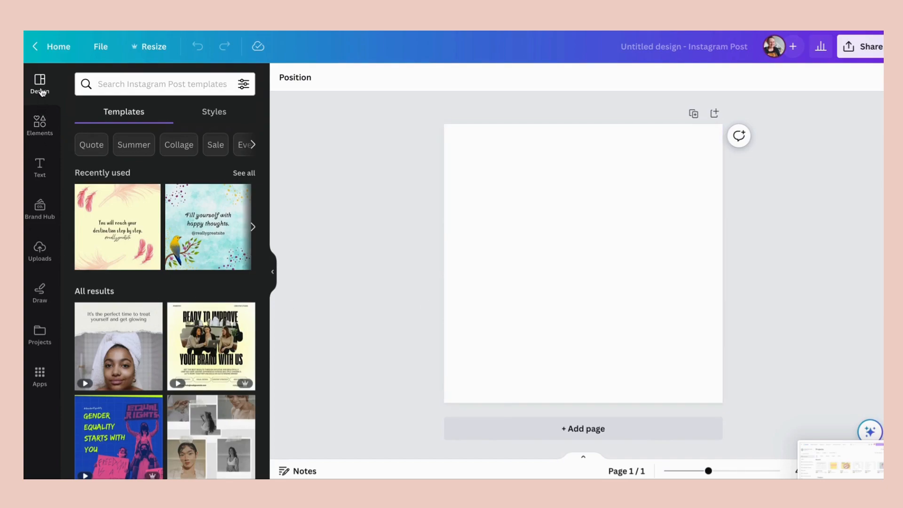
- Insert the stock photo of a woman holding a pink orchid and enlarge it against the page's left and bottom edges
left_click(39, 123)
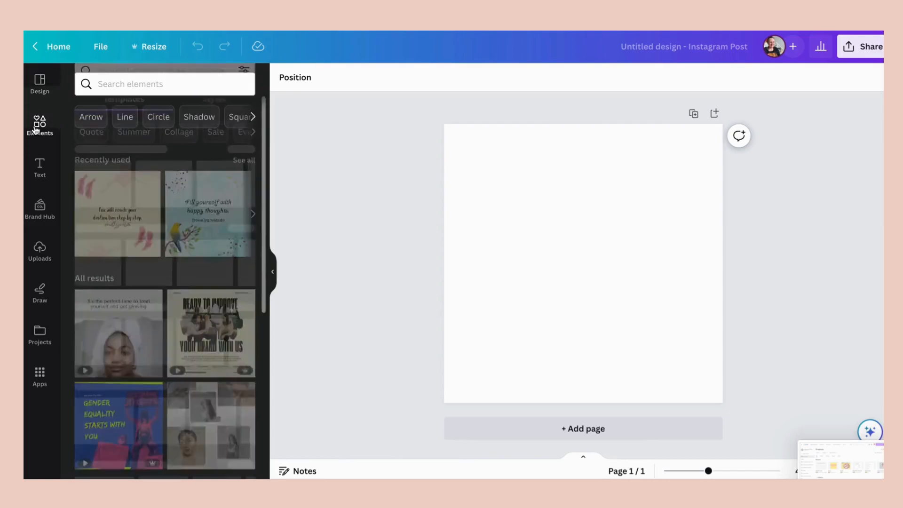
scroll(110, 274, "down", 3)
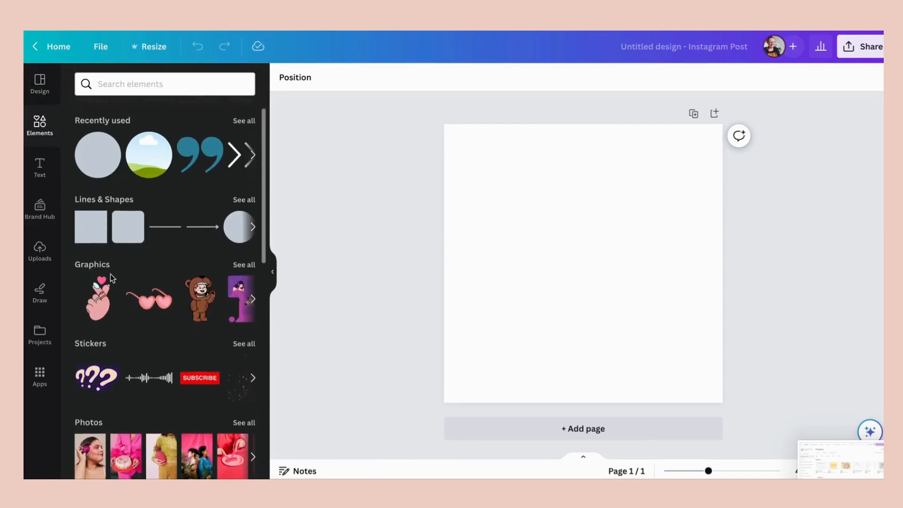
scroll(111, 279, "down", 5)
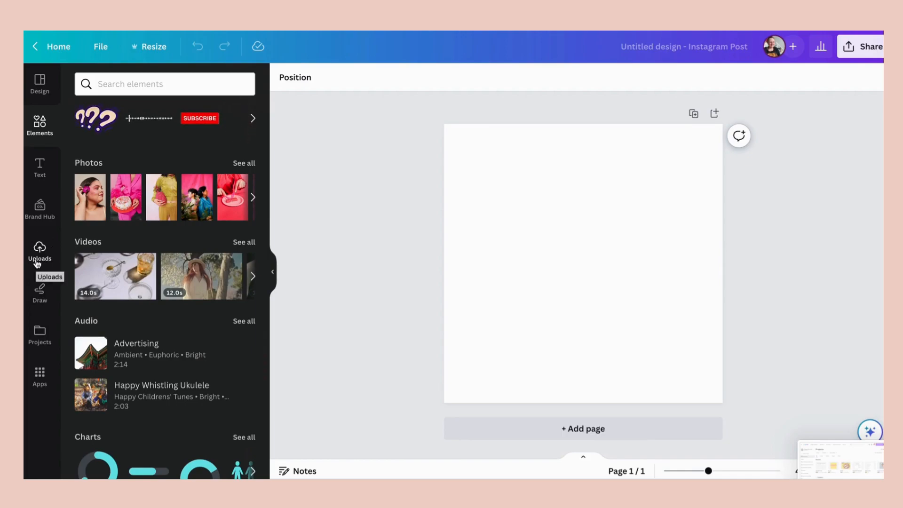
left_click(88, 203)
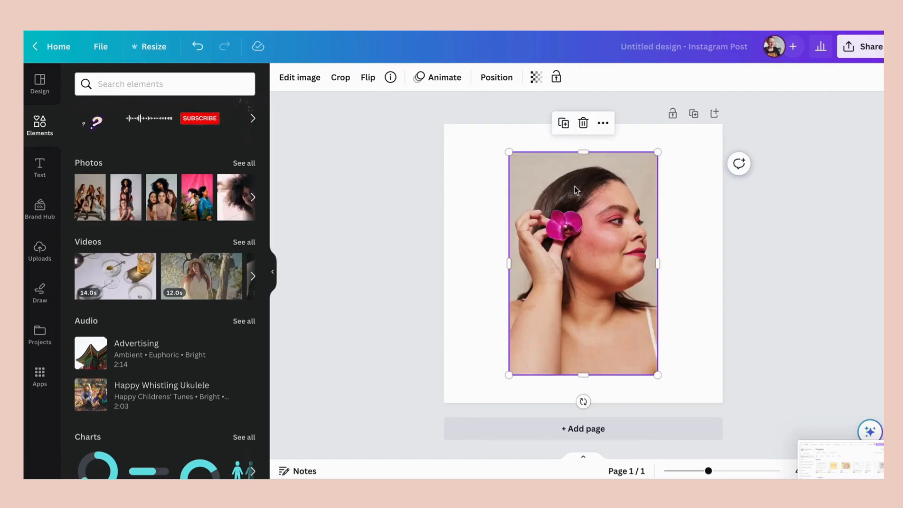
left_click_drag(576, 190, 509, 213)
left_click_drag(593, 178, 660, 169)
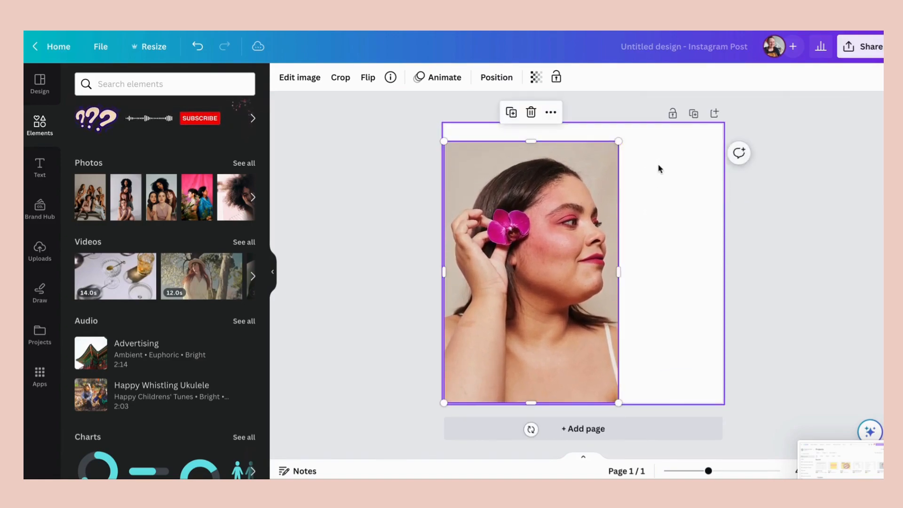
left_click(667, 193)
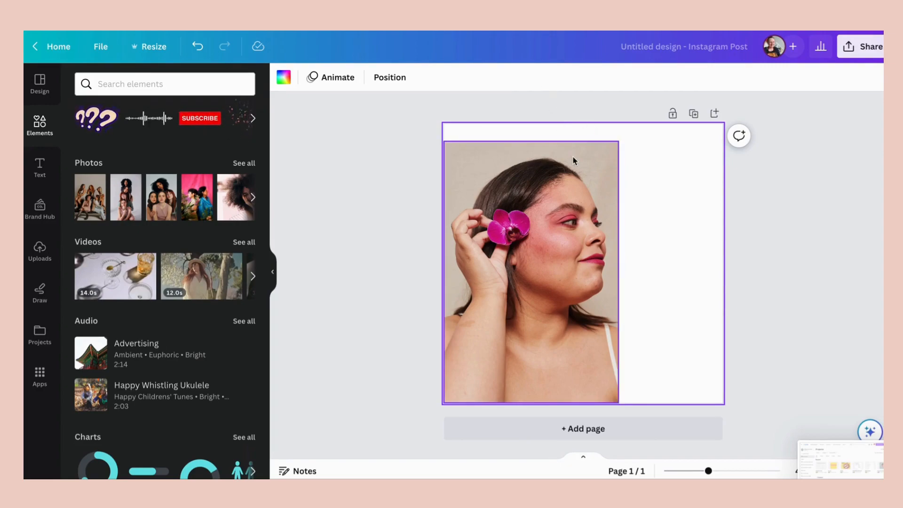
double_click(539, 188)
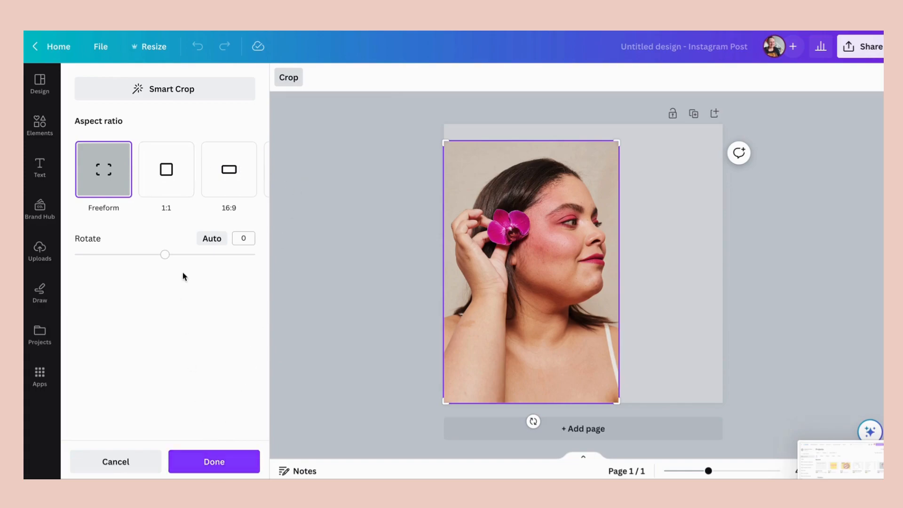
mouse_move(162, 256)
left_mouse_down()
mouse_move(179, 255)
mouse_move(157, 254)
mouse_move(166, 255)
left_mouse_up()
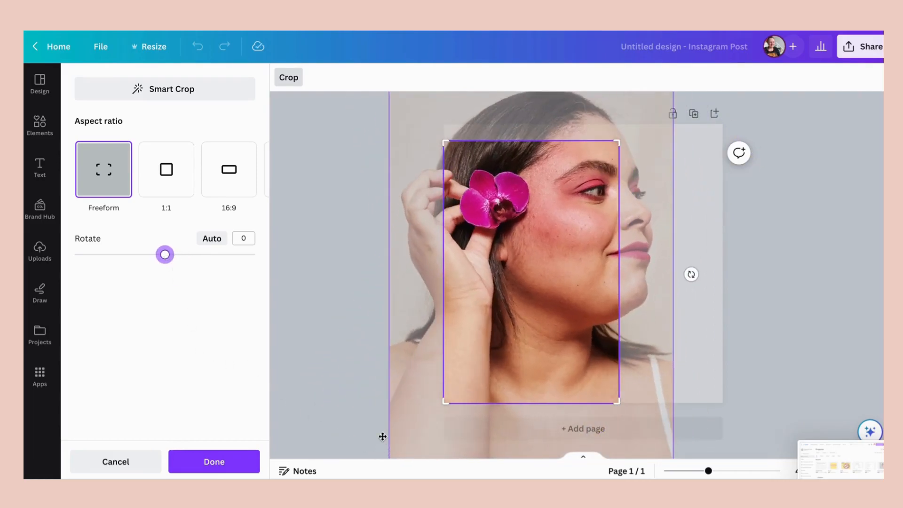
left_click(131, 463)
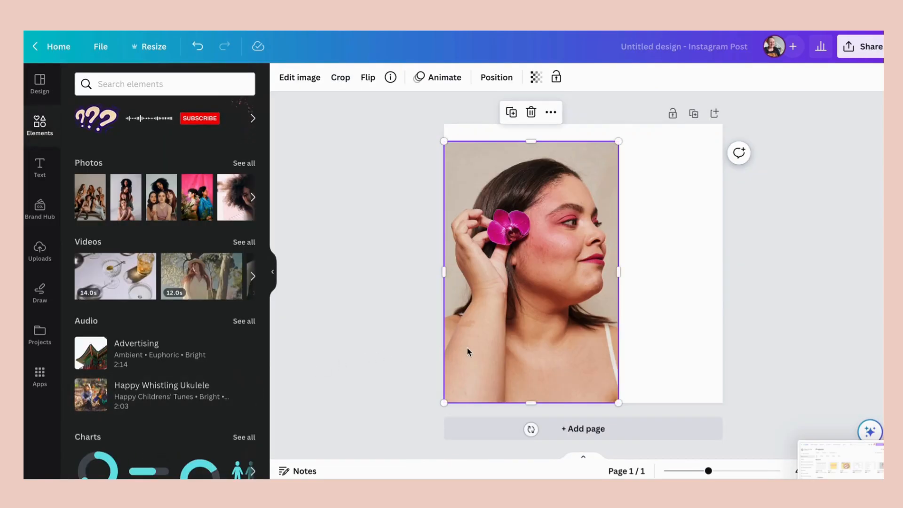
- Remove the background from the woman's portrait with the Background Remover and inspect the cutout's edges up close
left_click(297, 77)
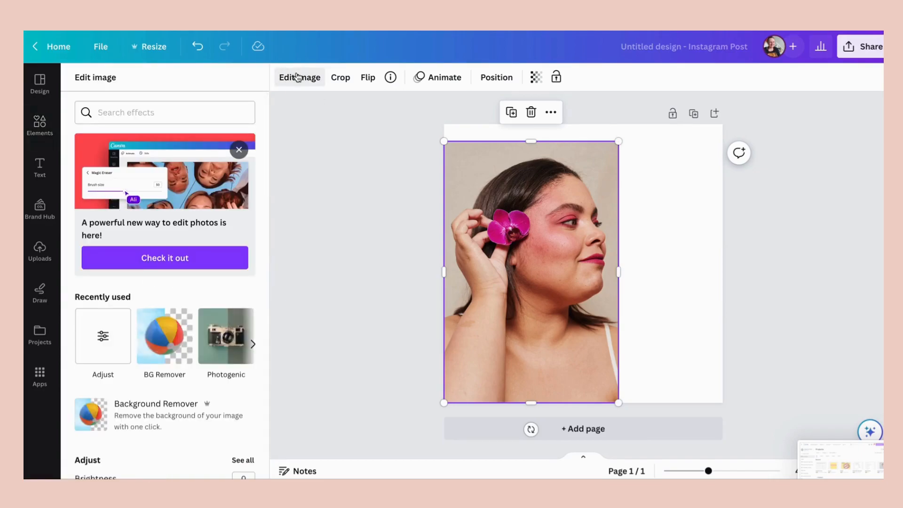
left_click(171, 339)
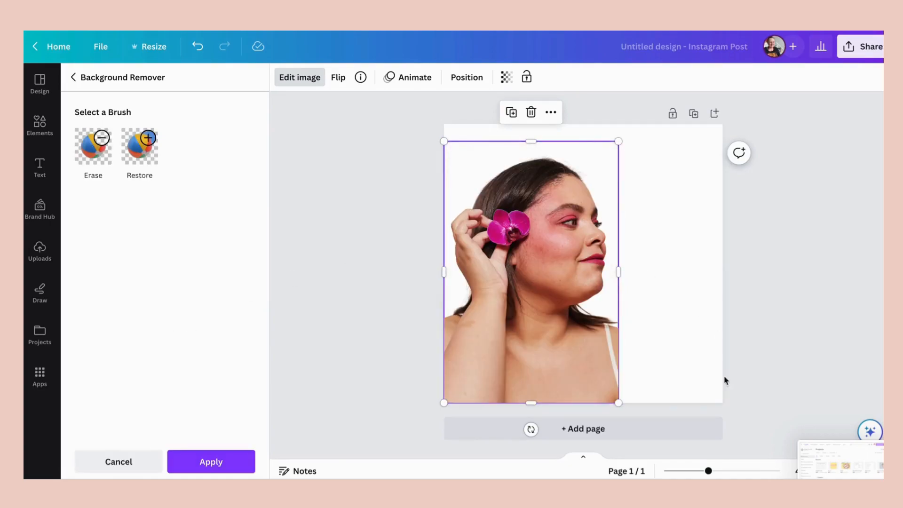
left_click(730, 472)
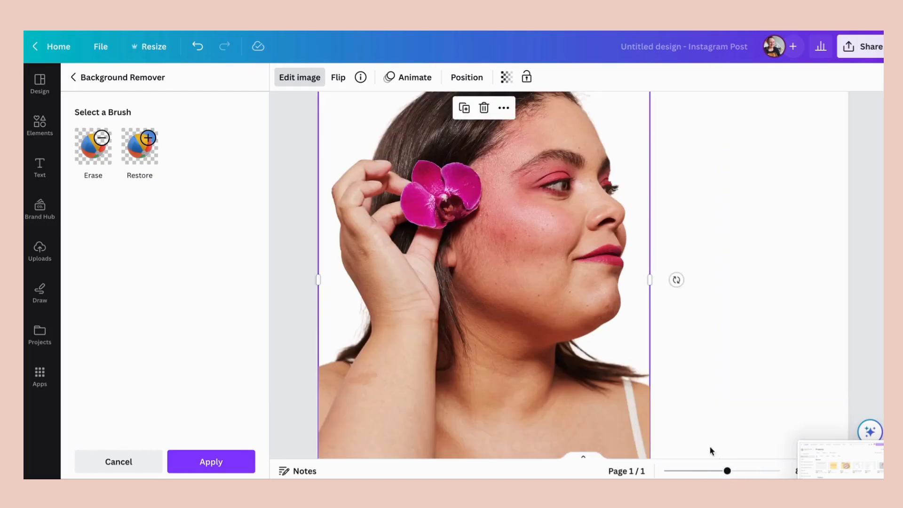
scroll(623, 379, "up", 2)
scroll(623, 378, "down", 5)
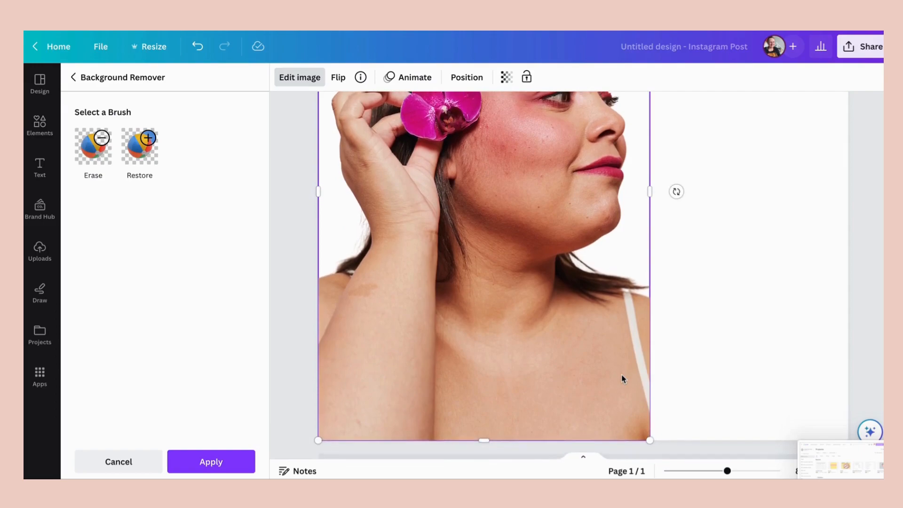
scroll(623, 379, "down", 1)
scroll(623, 378, "up", 5)
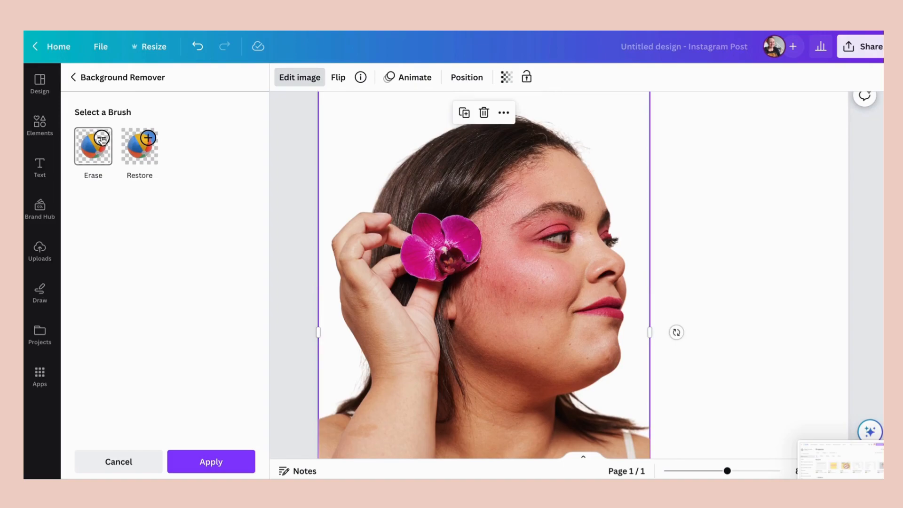
- Set the Erase brush size to 13 and the Restore brush size to 9, and apply the background removal
left_click(102, 140)
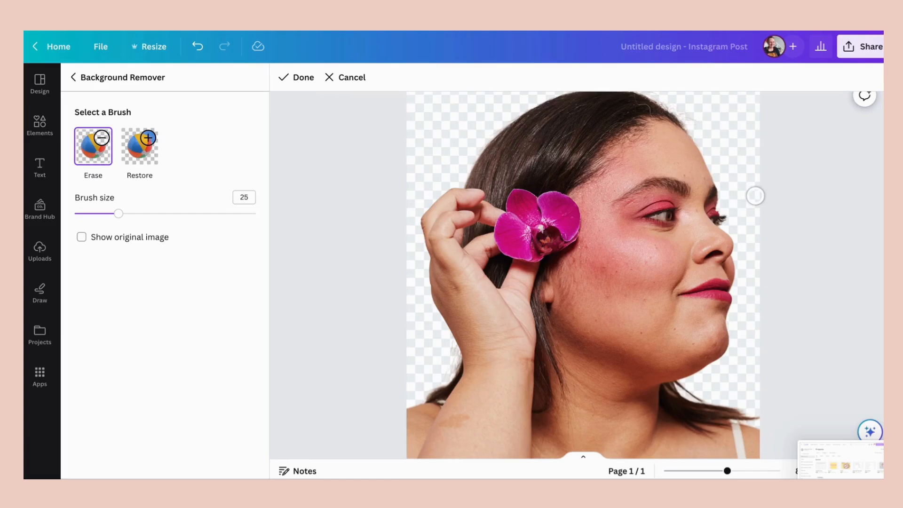
left_click_drag(121, 216, 97, 214)
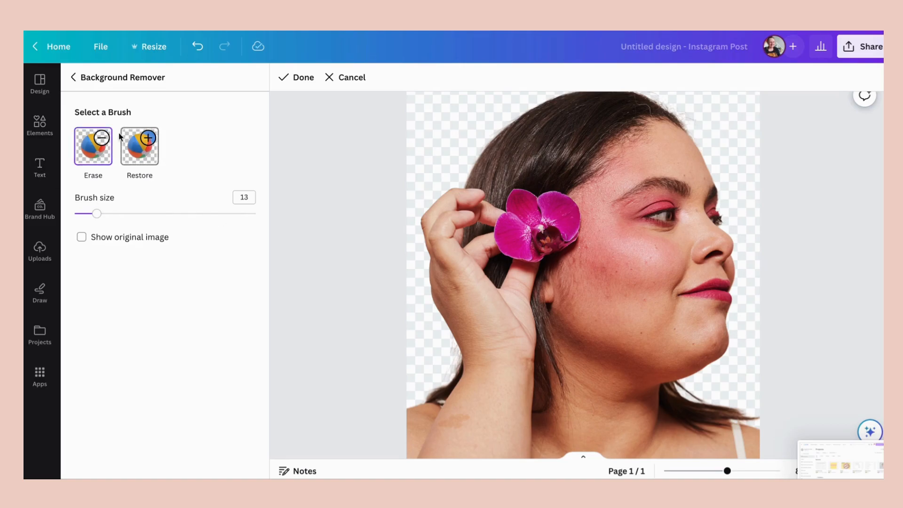
left_click(150, 140)
left_click_drag(93, 215, 89, 214)
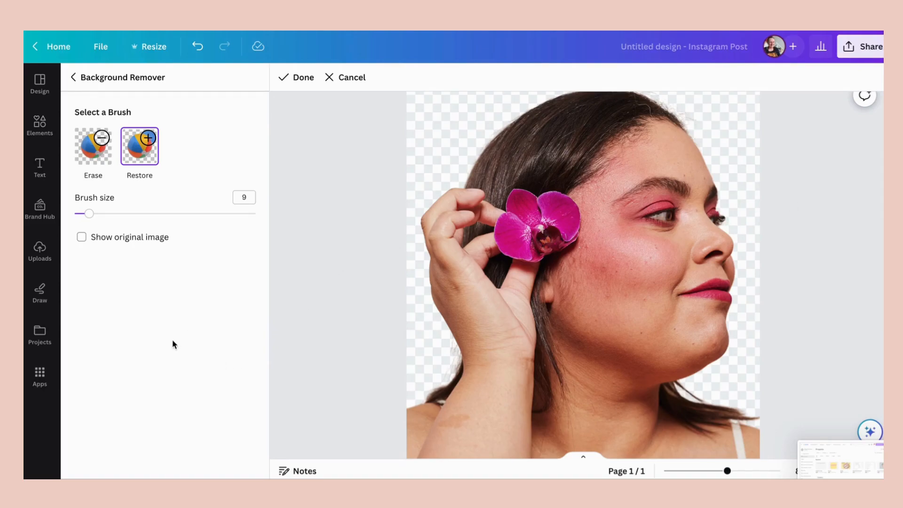
left_click(289, 79)
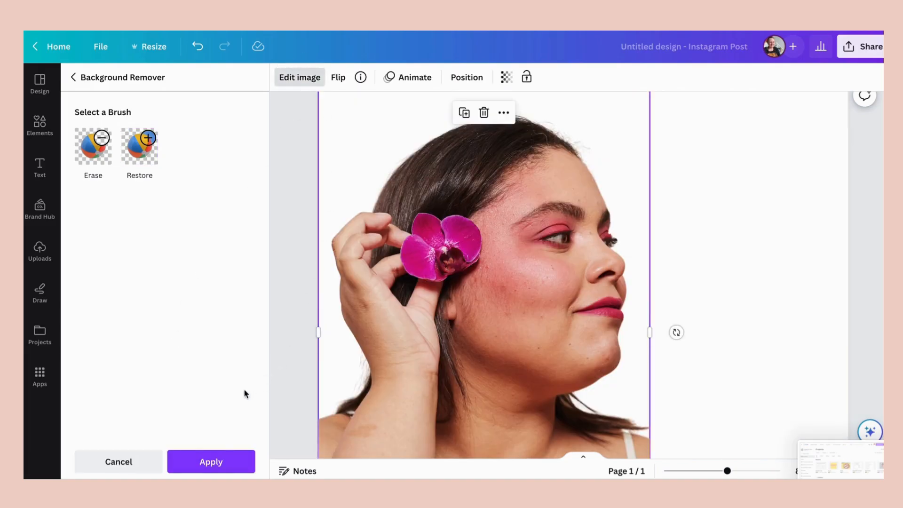
left_click(216, 461)
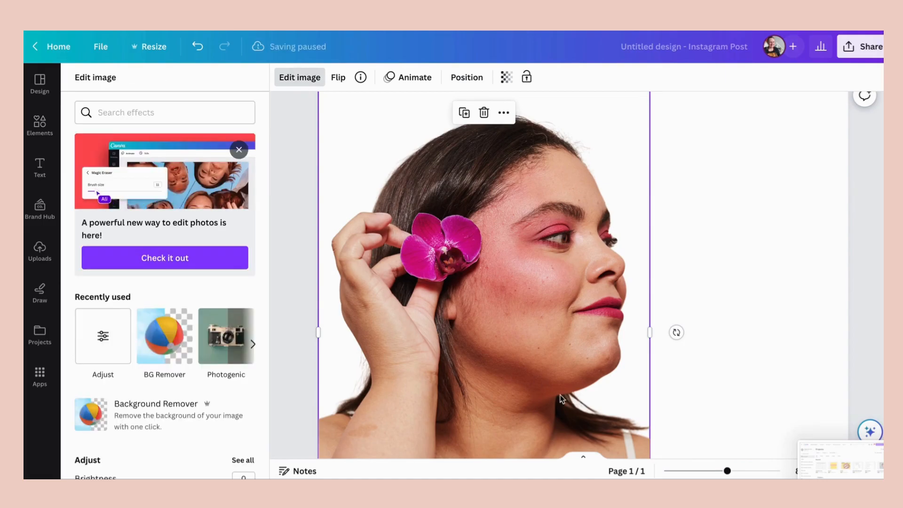
left_click(709, 471)
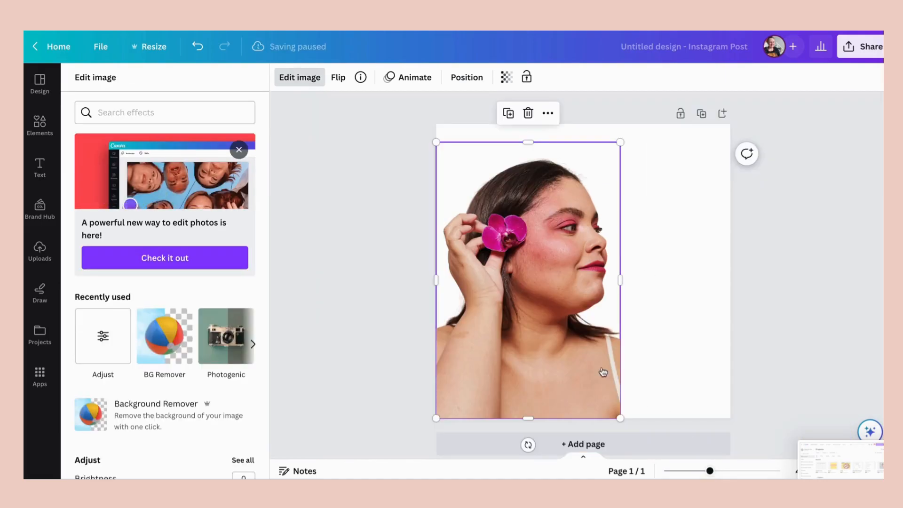
- Enlarge the cutout portrait and position it in the page's lower-left corner with the shoulders running past the bottom edge
double_click(625, 332)
left_click_drag(624, 332, 550, 346)
left_click_drag(620, 153, 783, 125)
left_click_drag(592, 225, 591, 306)
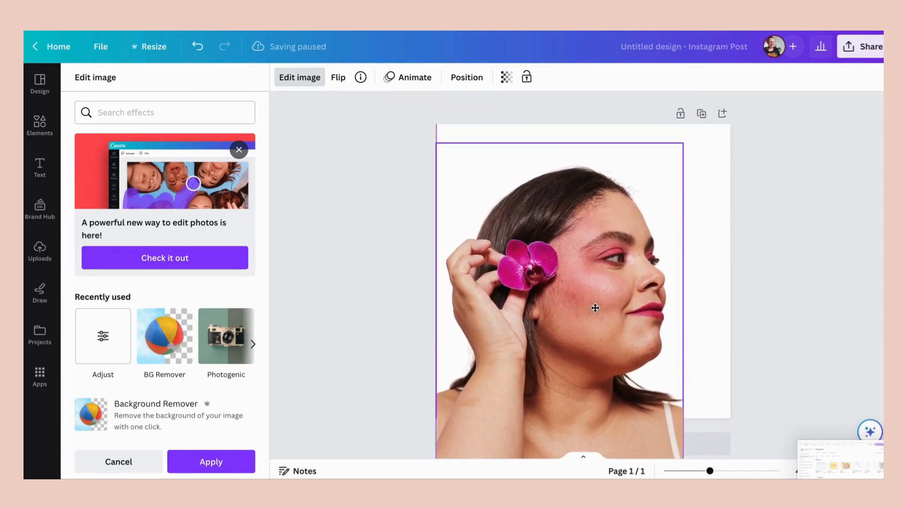
left_click_drag(685, 143, 700, 123)
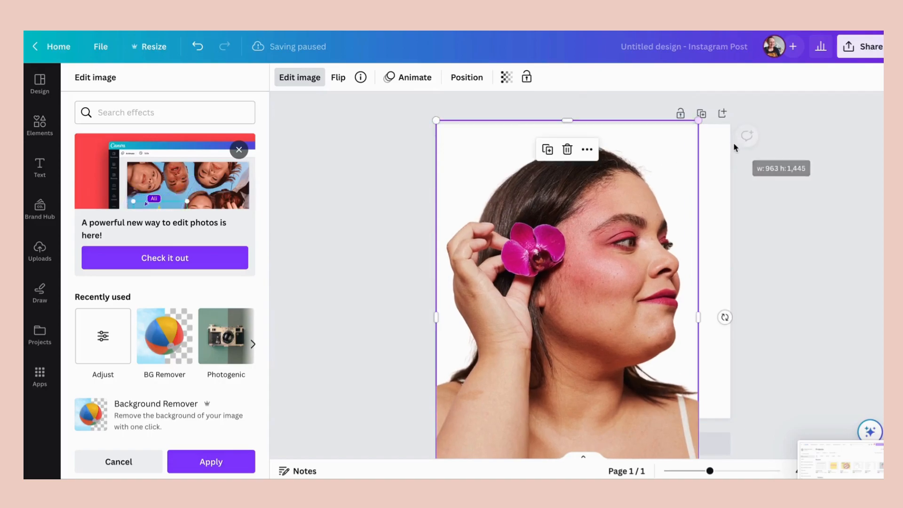
left_click_drag(622, 230, 621, 238)
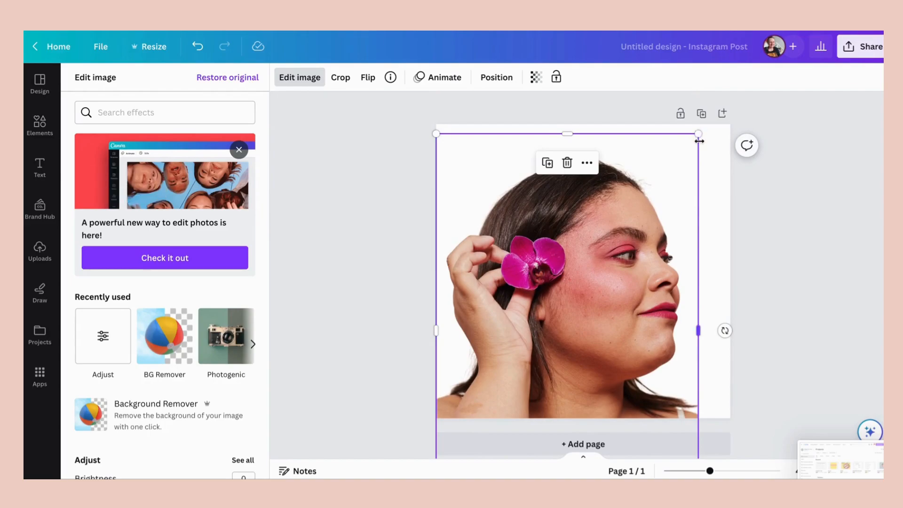
left_click_drag(698, 134, 659, 192)
mouse_move(606, 276)
left_mouse_down()
mouse_move(606, 231)
mouse_move(601, 280)
left_mouse_up()
left_click(795, 231)
left_click(795, 230)
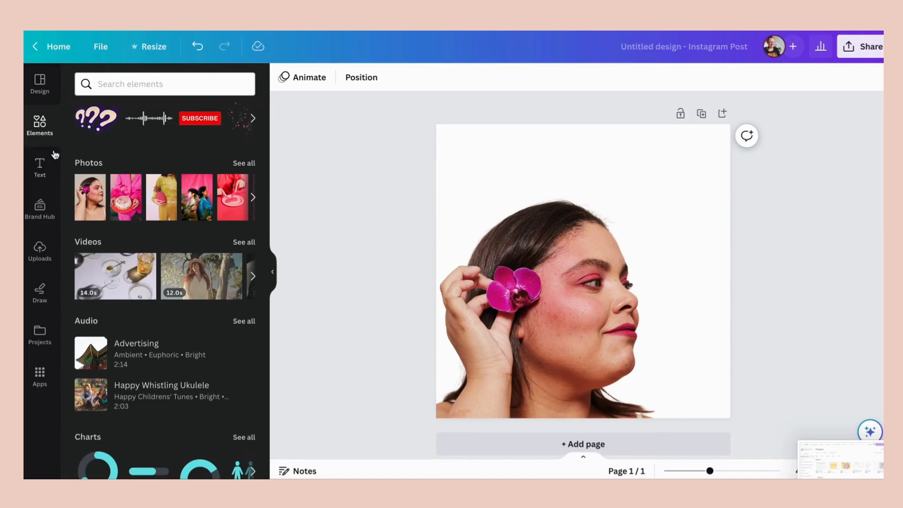
- Search the elements for "pink flowers" and set the photo of dense pink blossoms as the page background
left_click(116, 84)
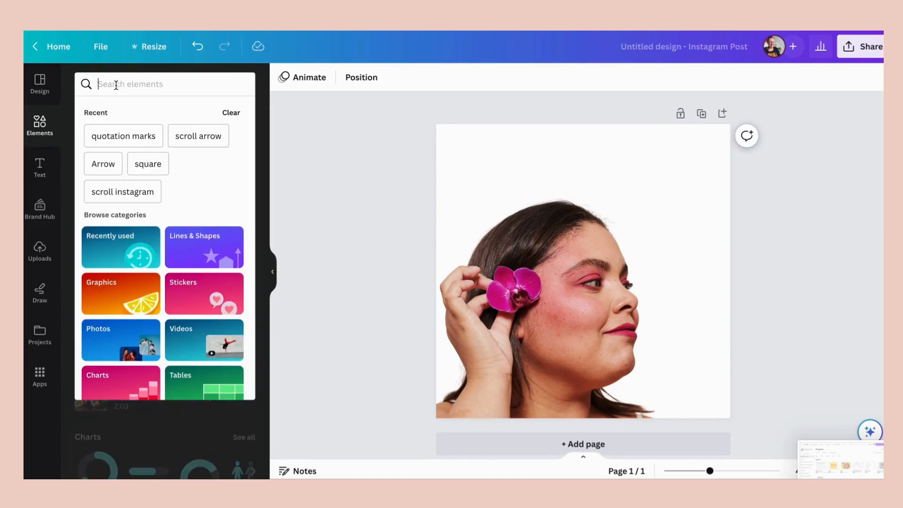
type("pink")
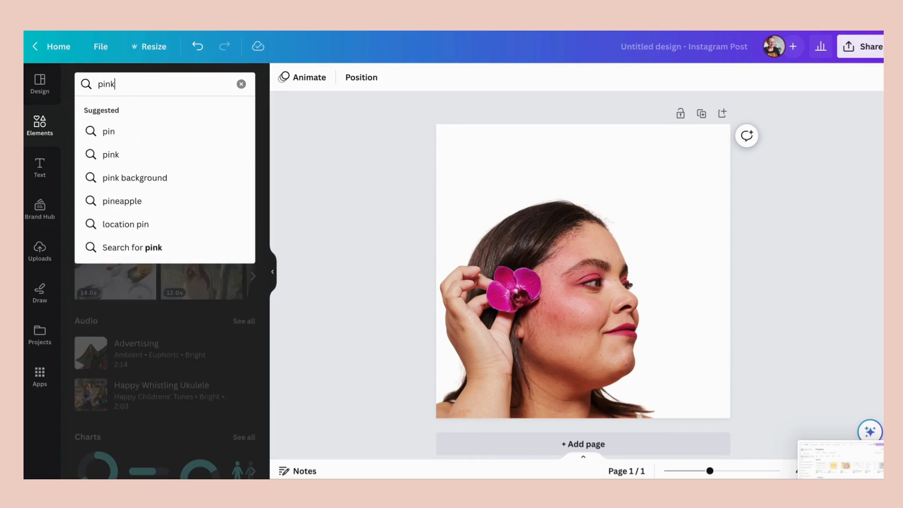
type(" flowers")
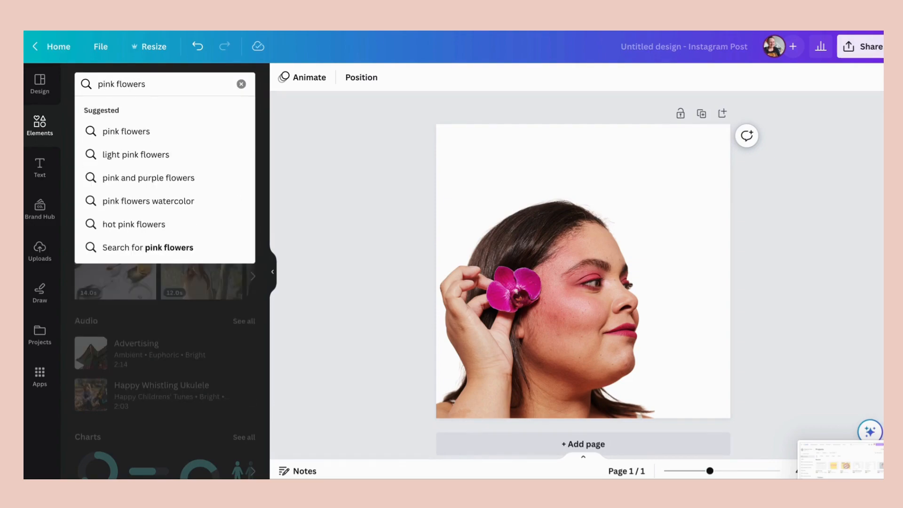
key("Return")
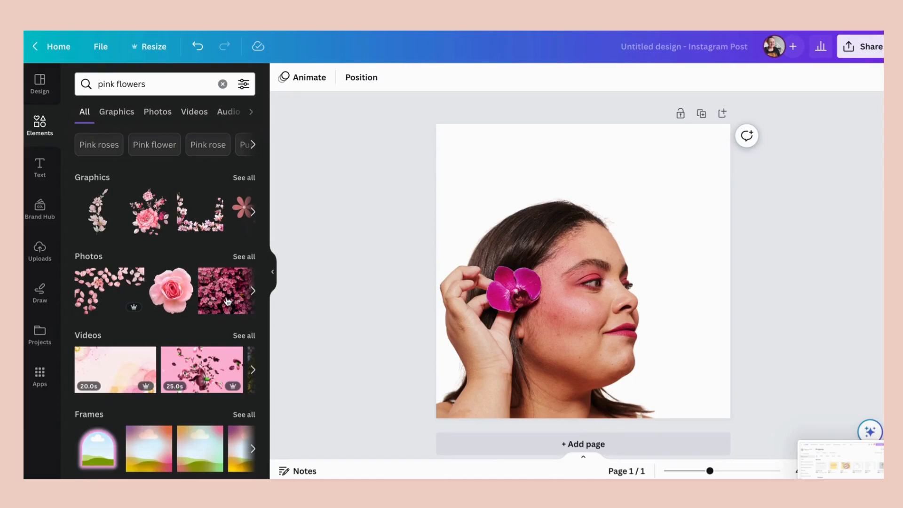
left_click_drag(227, 301, 447, 171)
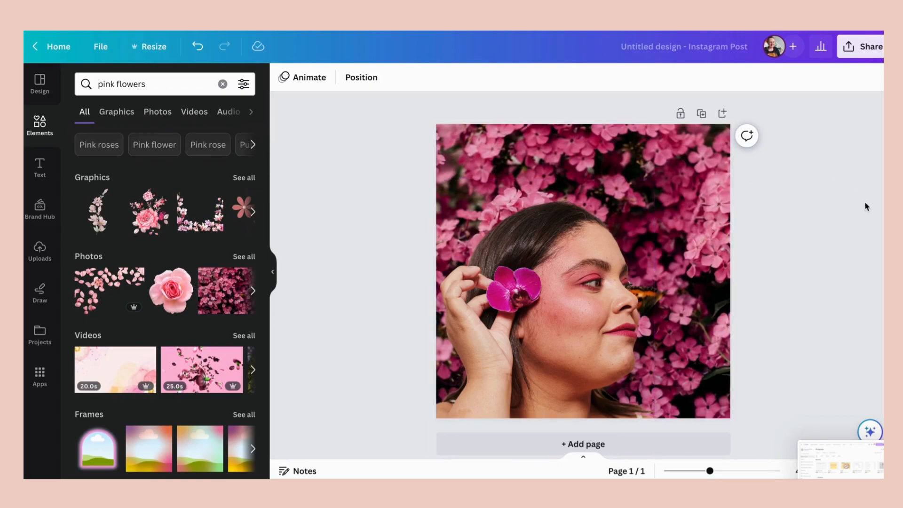
- Adjust the flower background image to Brightness 27, Saturation 36 and Blur 13
left_click(565, 162)
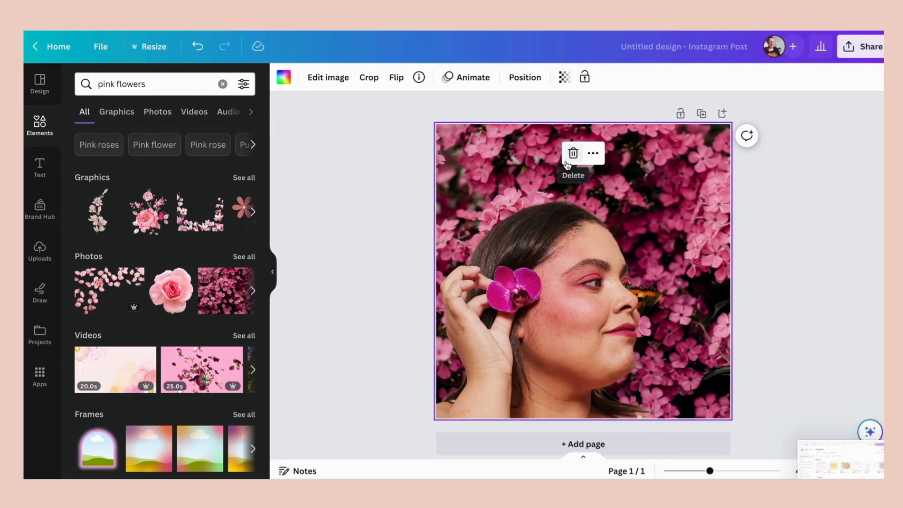
left_click(343, 80)
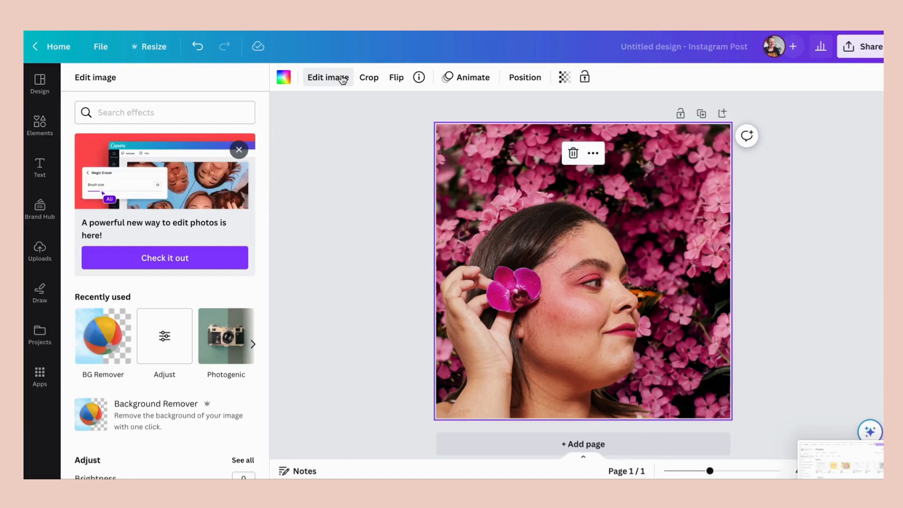
left_click(165, 341)
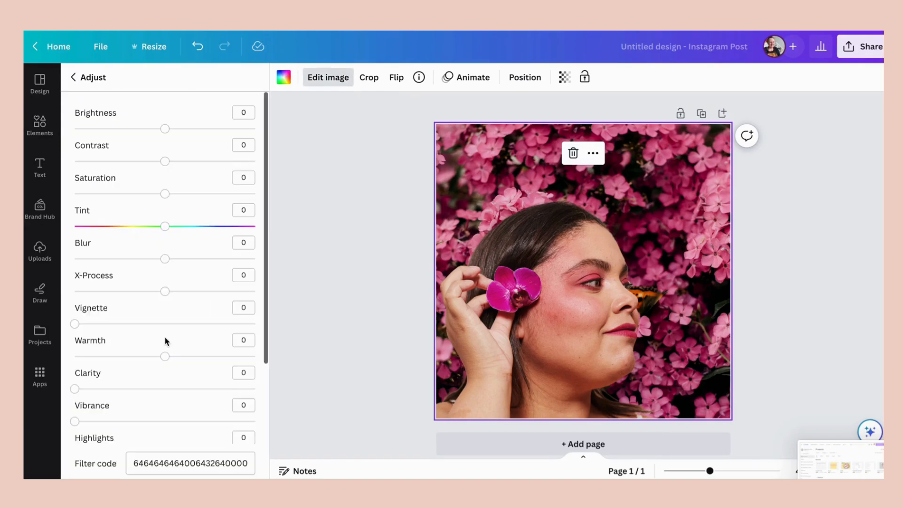
left_click(208, 129)
left_click_drag(208, 129, 189, 129)
left_click_drag(168, 193, 198, 195)
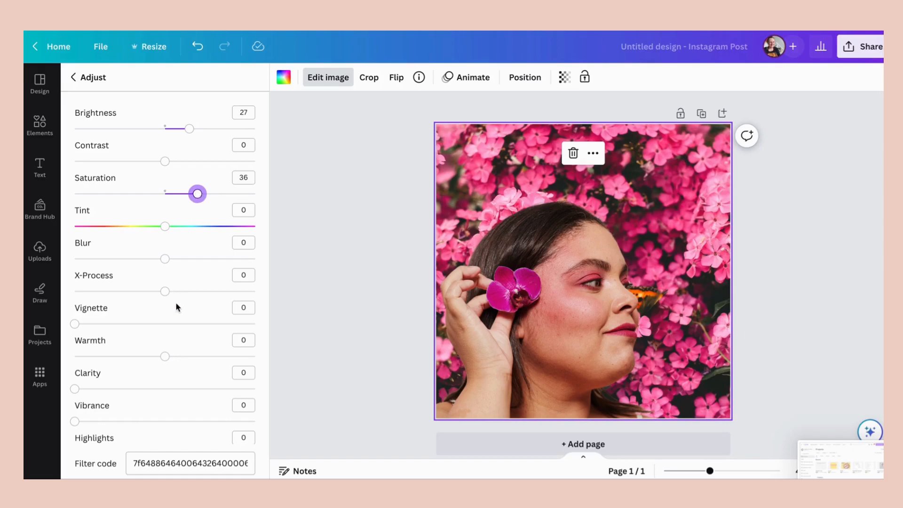
mouse_move(74, 388)
left_mouse_down()
mouse_move(146, 389)
mouse_move(73, 390)
left_mouse_up()
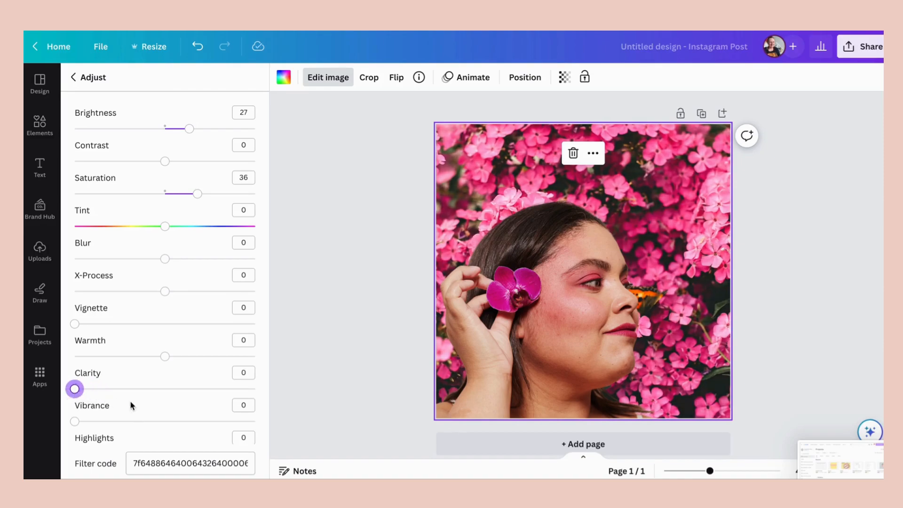
mouse_move(168, 259)
left_mouse_down()
mouse_move(210, 258)
mouse_move(177, 256)
left_mouse_up()
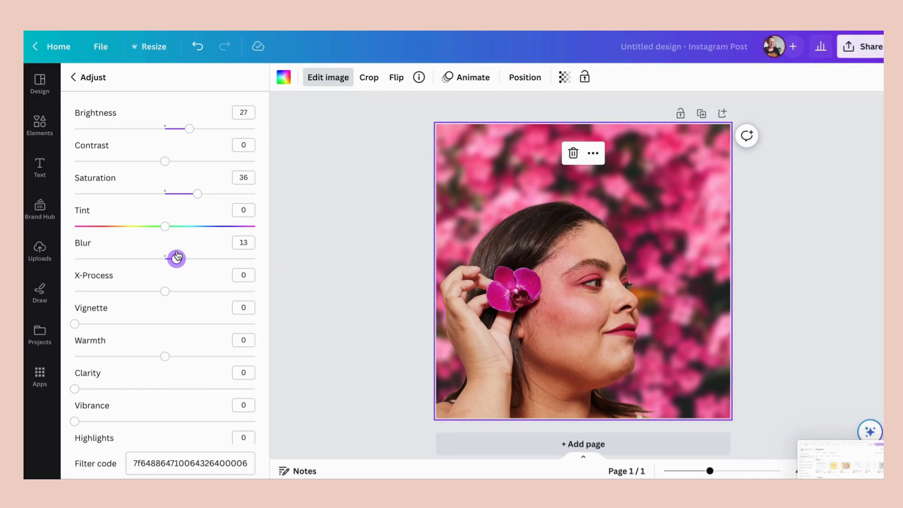
- Add a Glow shadow to the cutout portrait with Size 40, Transparency 100 and Blur 15
left_click(804, 192)
left_click(804, 191)
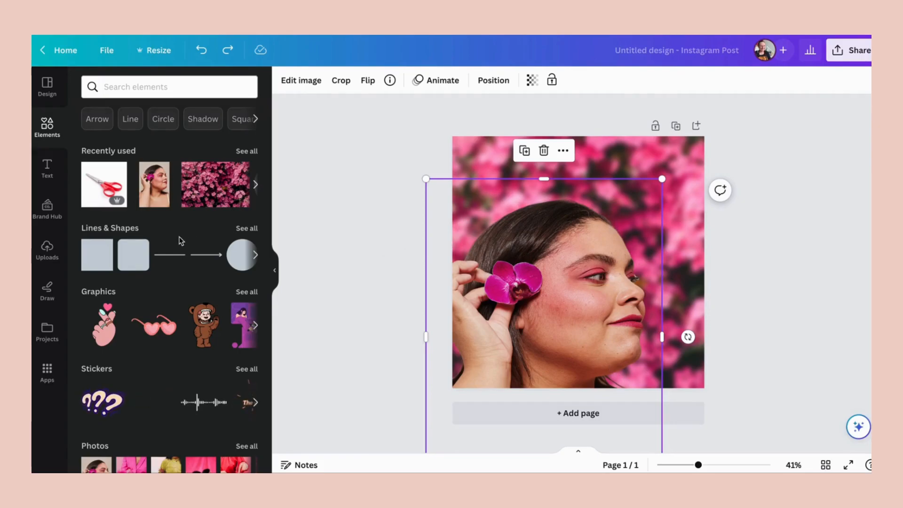
left_click(308, 82)
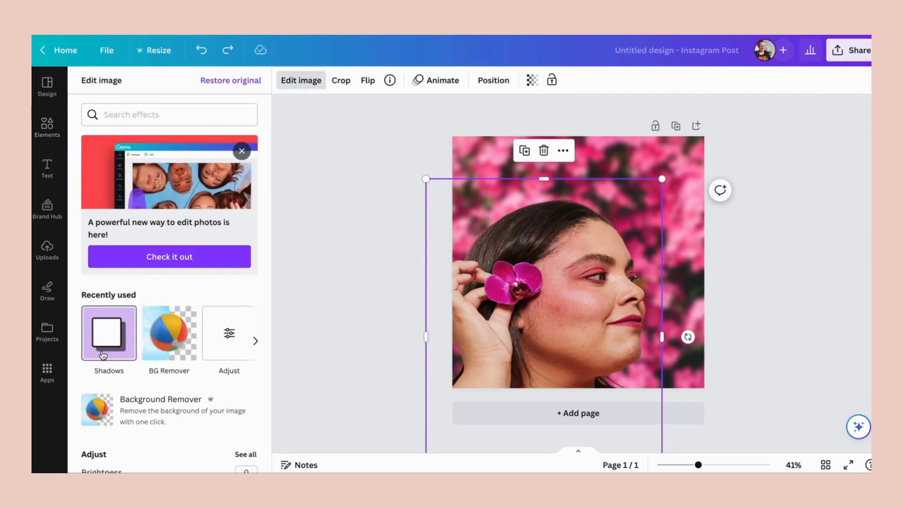
left_click(113, 339)
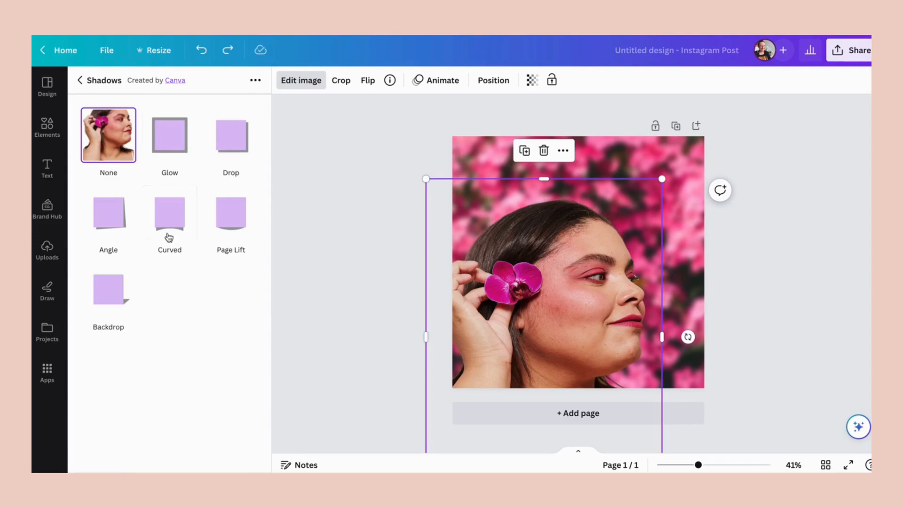
left_click(175, 140)
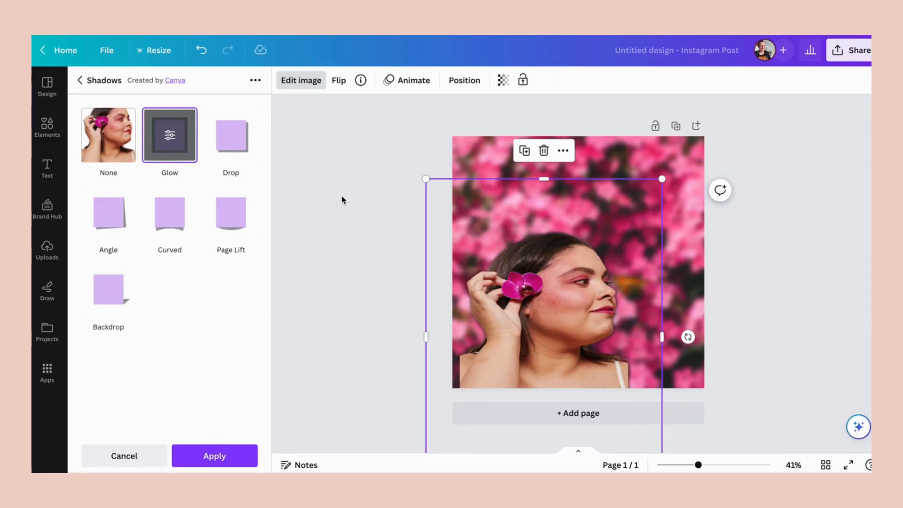
left_click(168, 135)
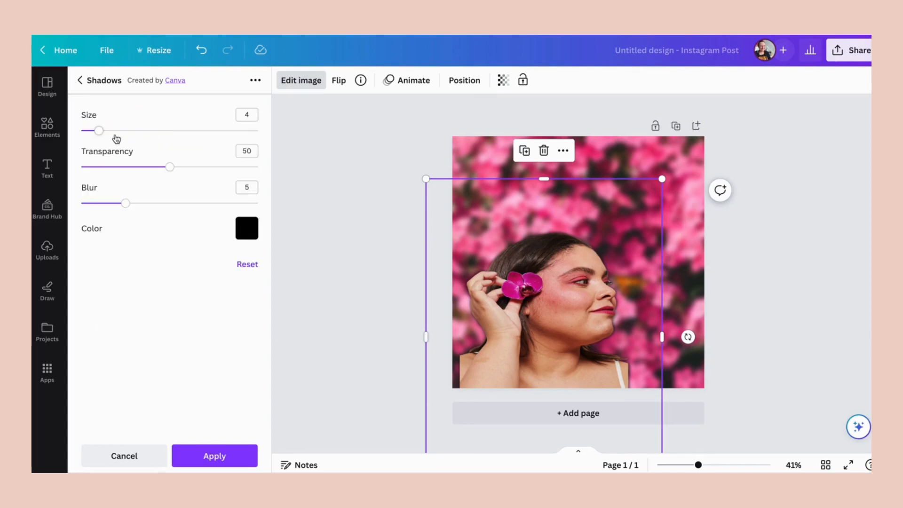
left_click_drag(98, 130, 286, 147)
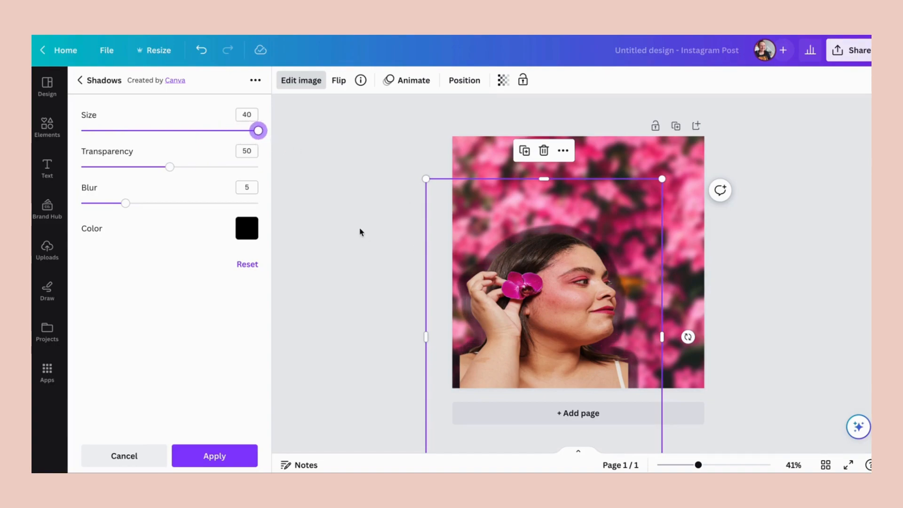
left_click_drag(170, 167, 265, 182)
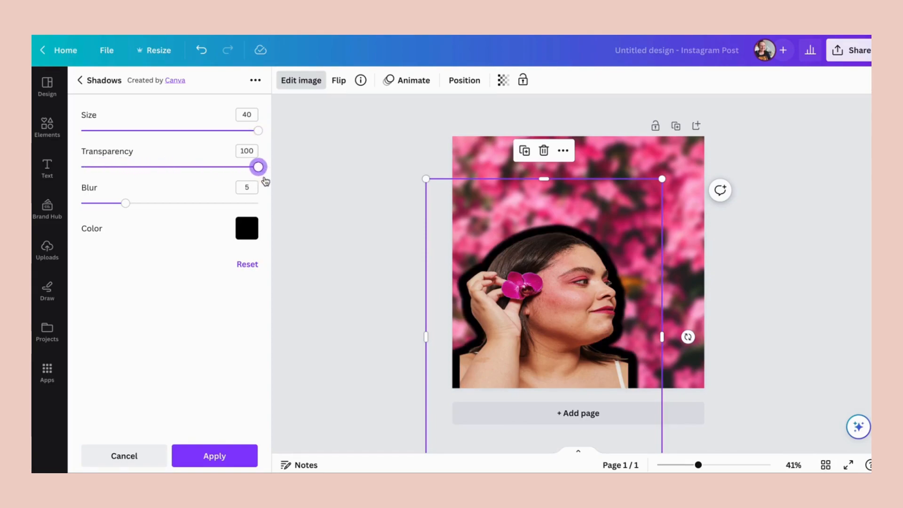
left_click_drag(123, 206, 214, 213)
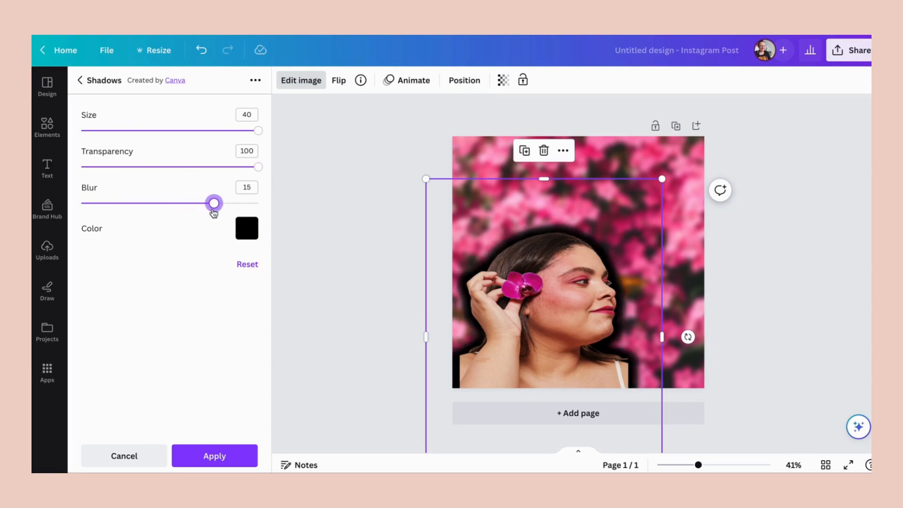
- Try white, the palette's pink and dark teal, and custom cyan #19D3EA as the portrait's glow color
left_click(248, 231)
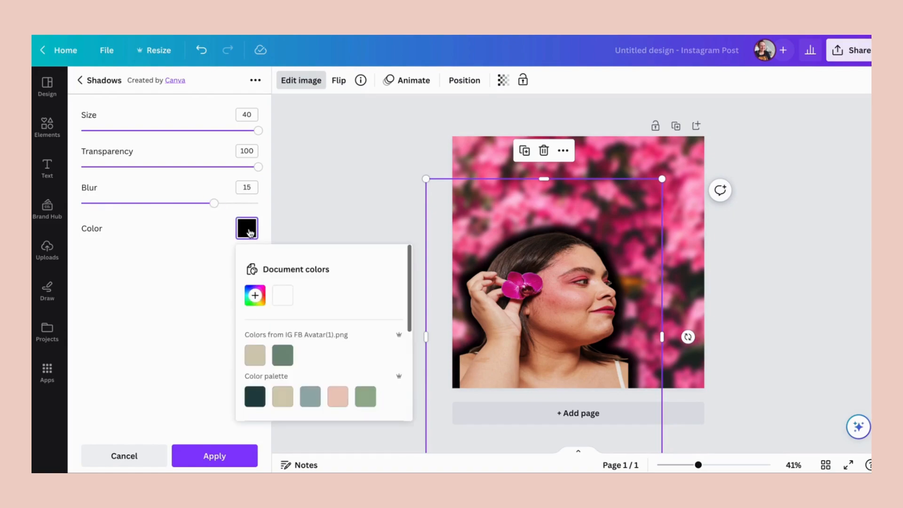
left_click(283, 297)
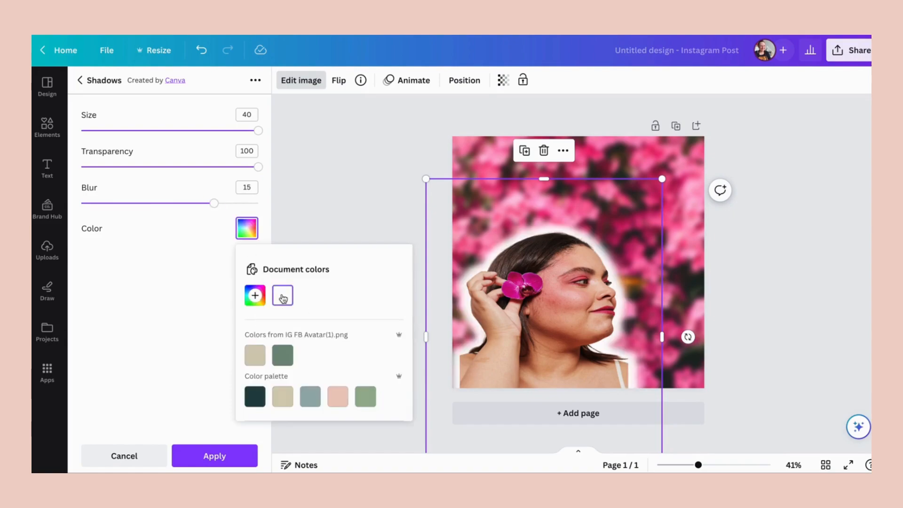
left_click(338, 401)
left_click(254, 396)
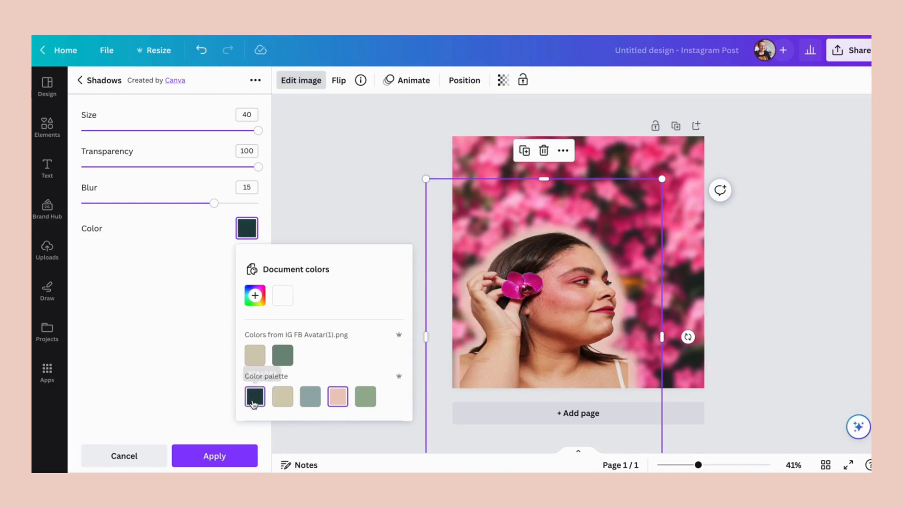
left_click(255, 295)
left_click(395, 324)
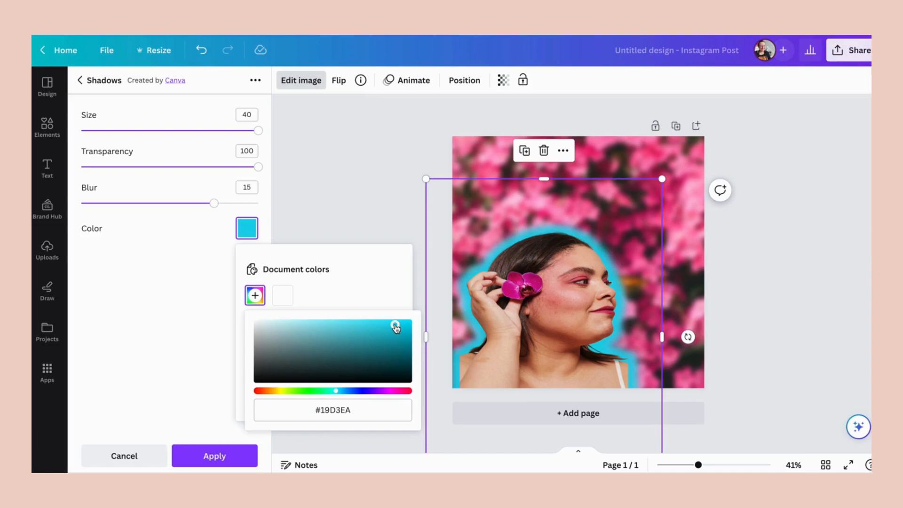
- Set the portrait's glow color to white and its Blur to 20, and apply the shadow
left_click(284, 295)
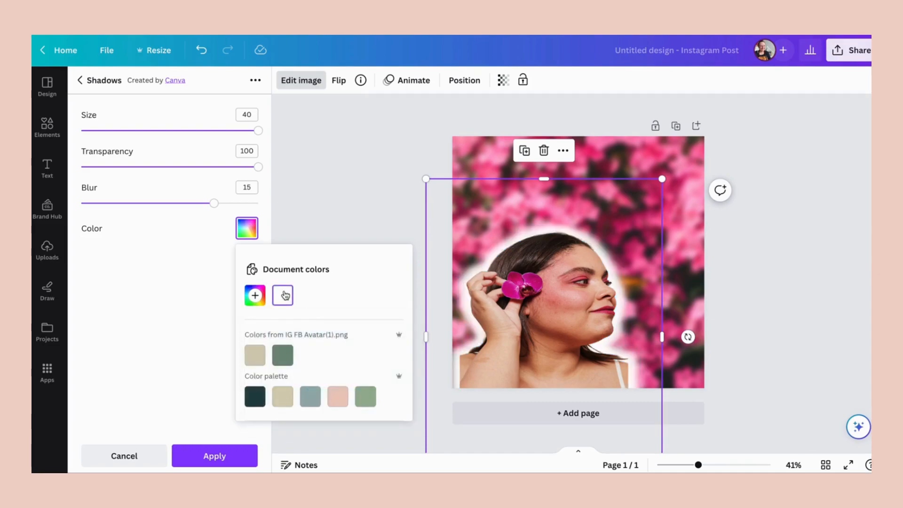
left_click_drag(214, 204, 259, 204)
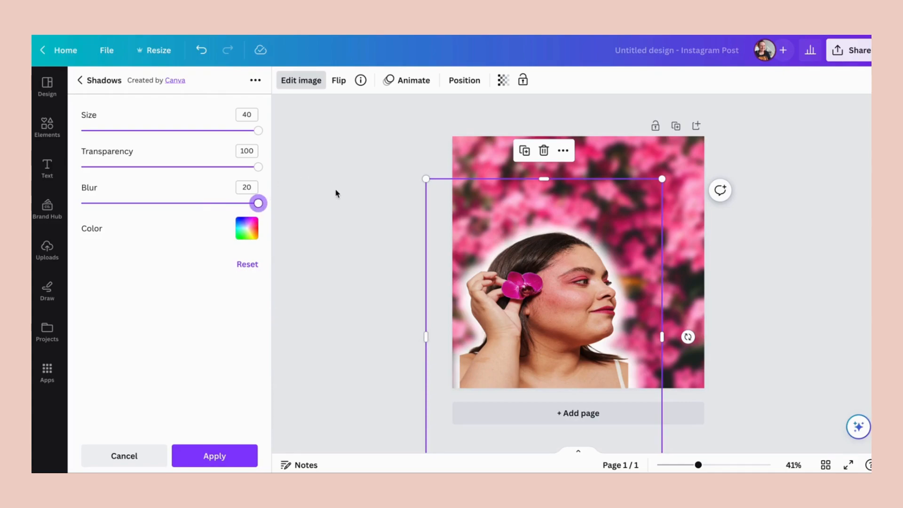
left_click(211, 456)
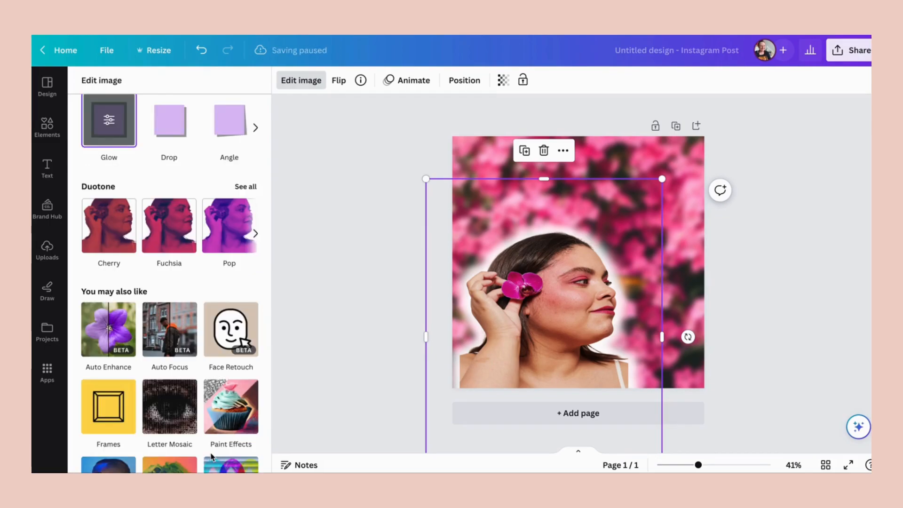
- Move the glowing portrait up the page and enlarge it so the shoulders extend past the bottom edge
left_click_drag(608, 260, 600, 197)
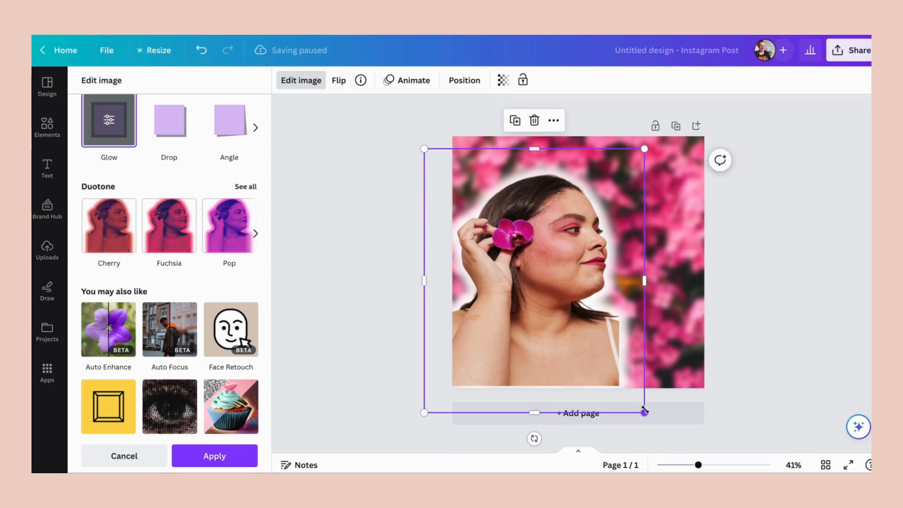
left_click_drag(644, 410, 728, 507)
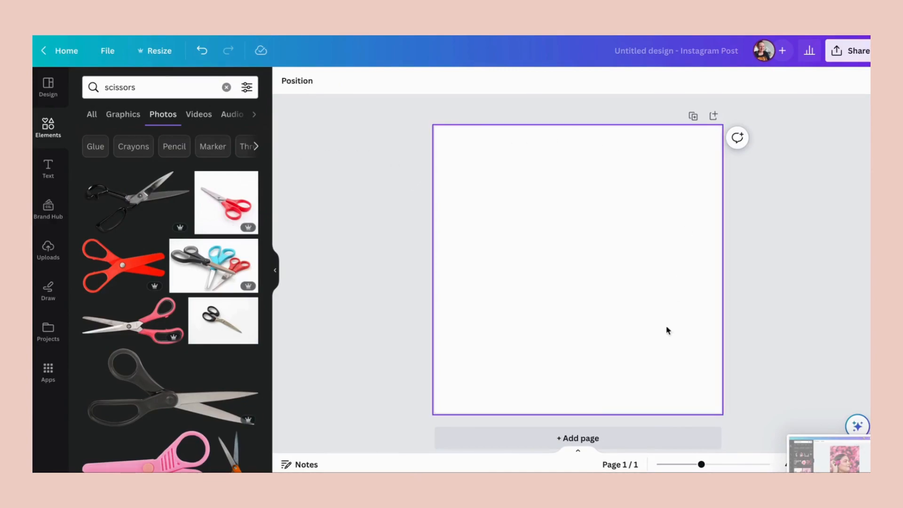
- Place the red-handled scissors photo from the search results on the blank page and apply background removal to it
left_click(233, 205)
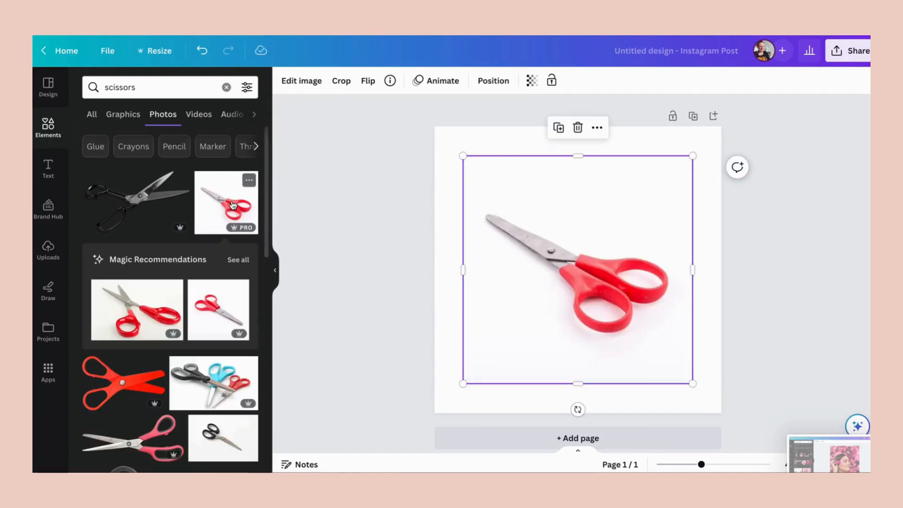
left_click(387, 192)
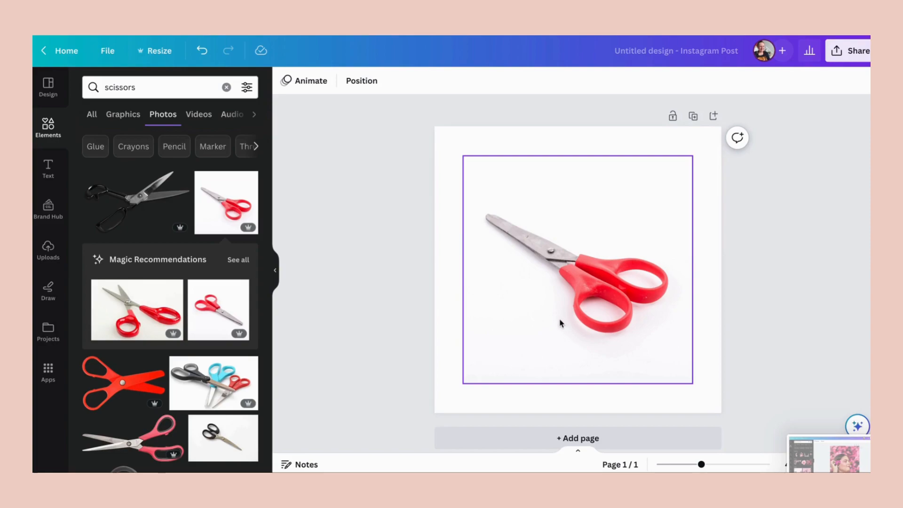
left_click(538, 317)
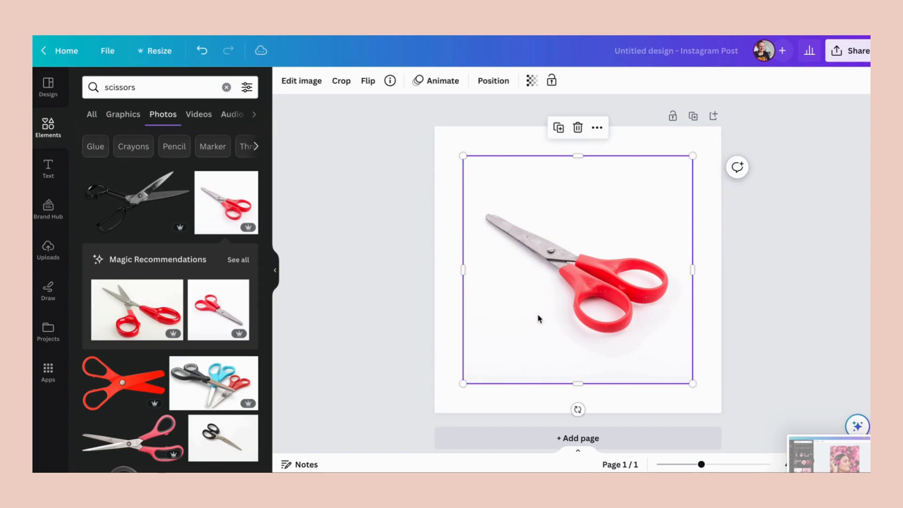
left_click(306, 84)
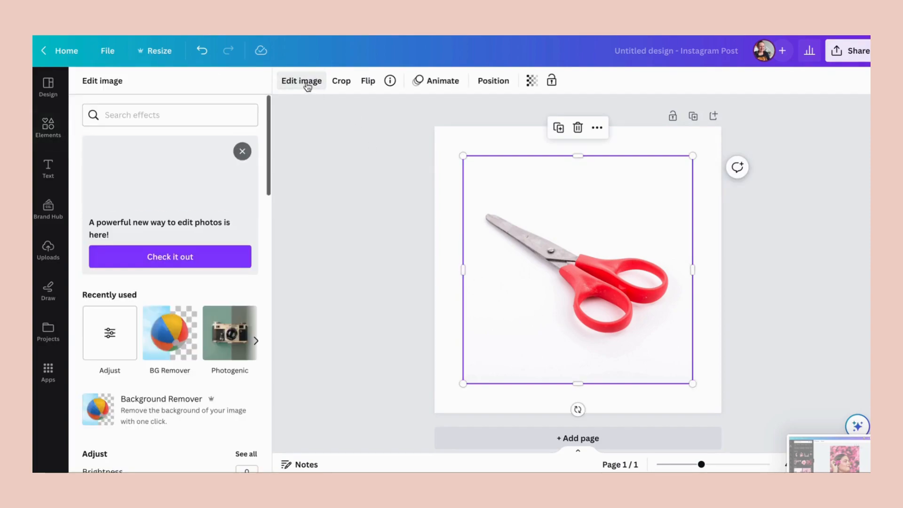
left_click(170, 334)
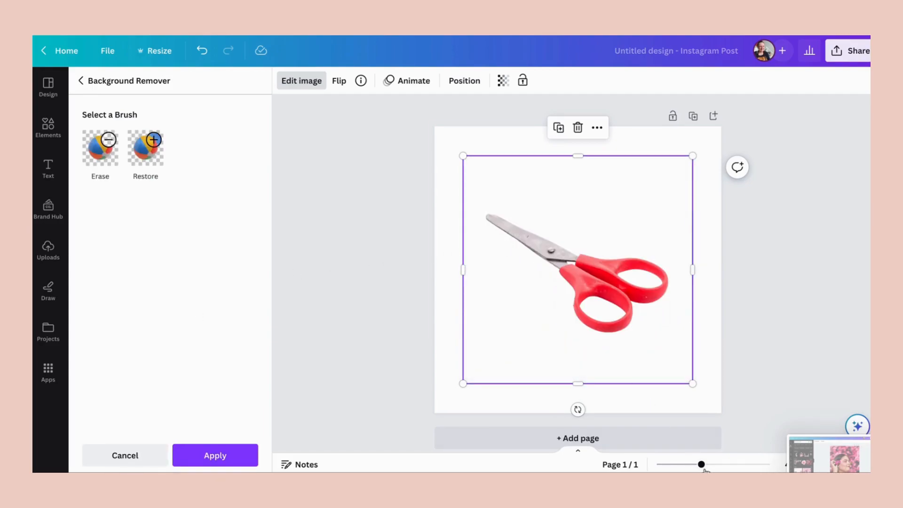
left_click(722, 466)
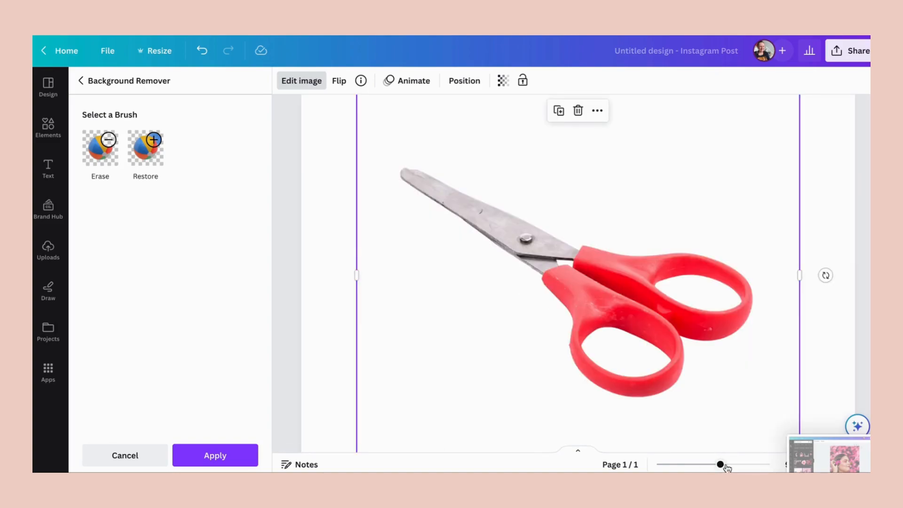
left_click(698, 465)
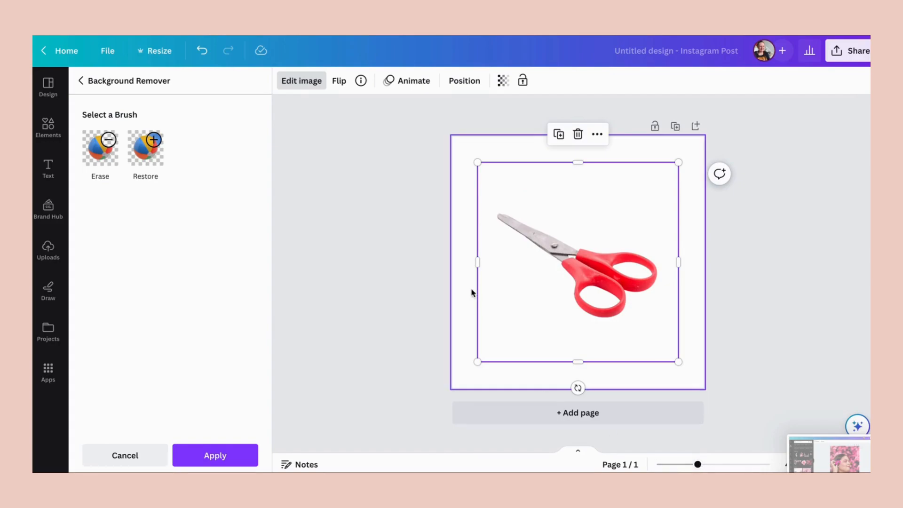
left_click(202, 458)
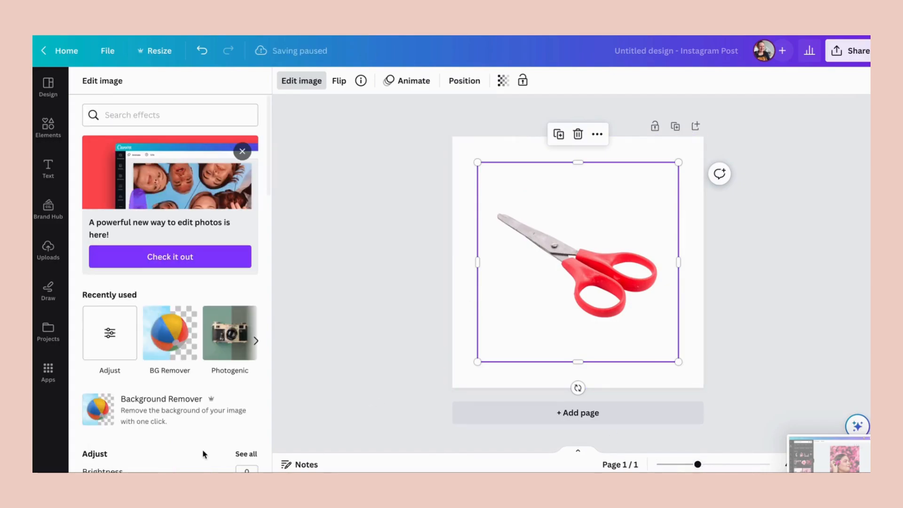
- Try the Pop, Fuchsia and Cherry duotones on the scissors, and reset the duotone to None
scroll(202, 430, "down", 3)
scroll(205, 431, "down", 5)
scroll(204, 431, "down", 5)
scroll(205, 431, "down", 2)
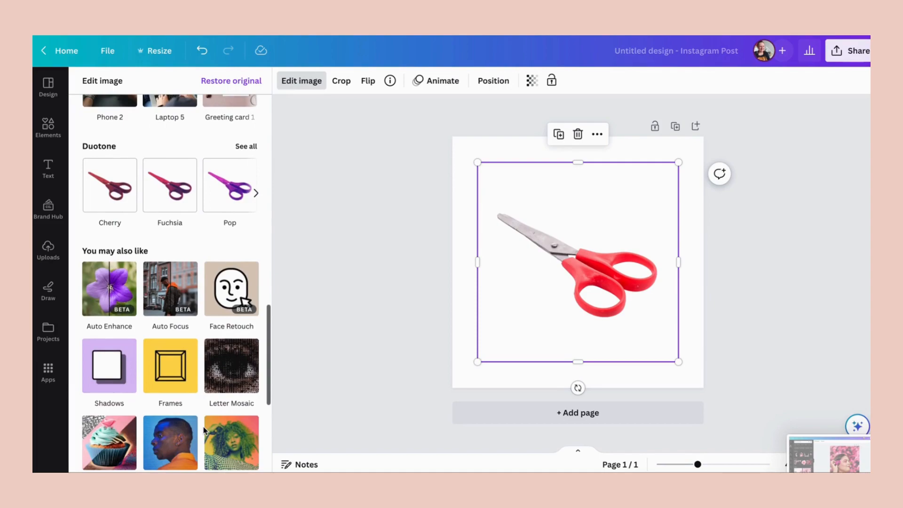
left_click(224, 195)
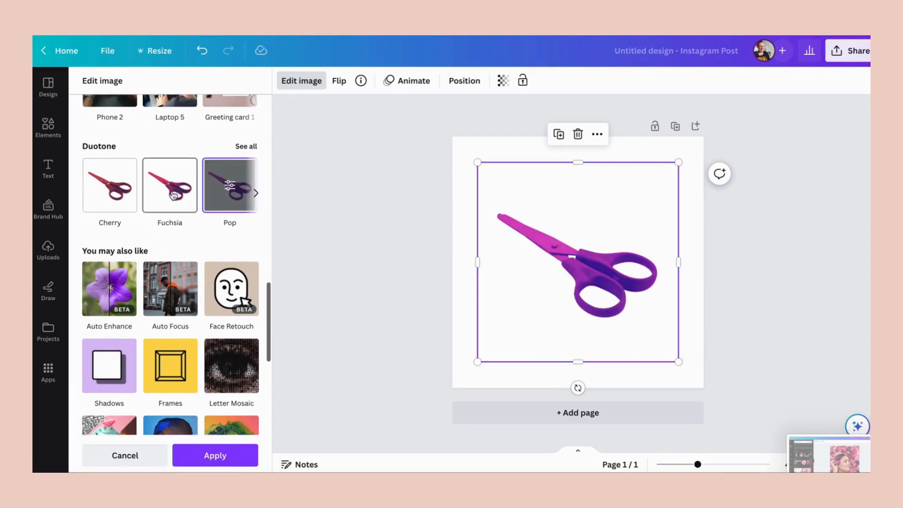
left_click(172, 193)
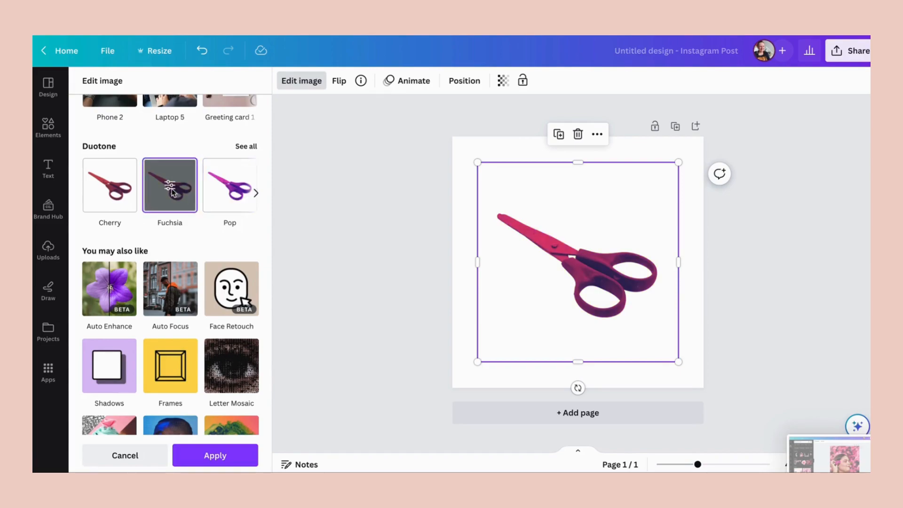
left_click(122, 192)
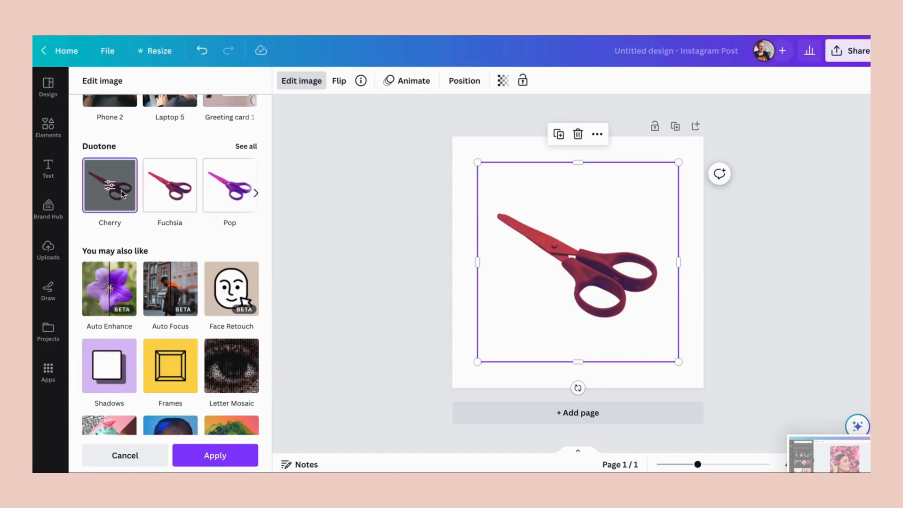
left_click(246, 147)
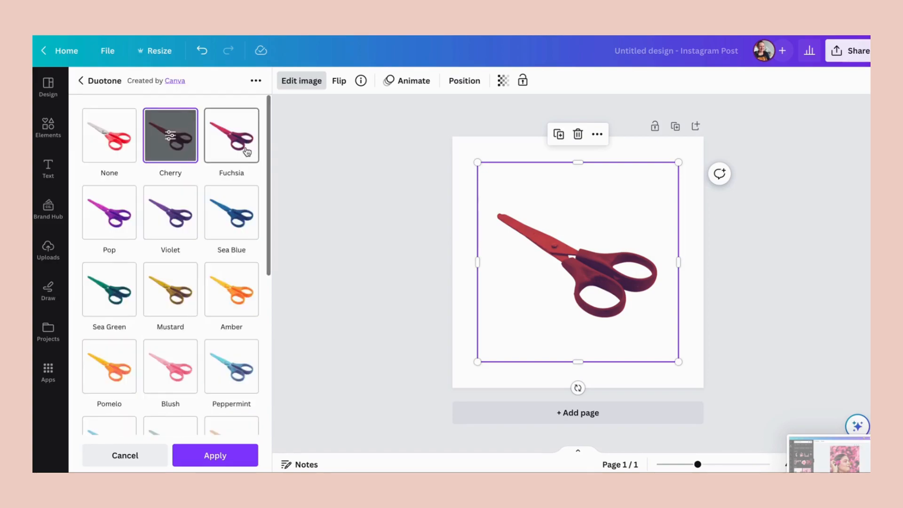
left_click(126, 152)
left_click(81, 81)
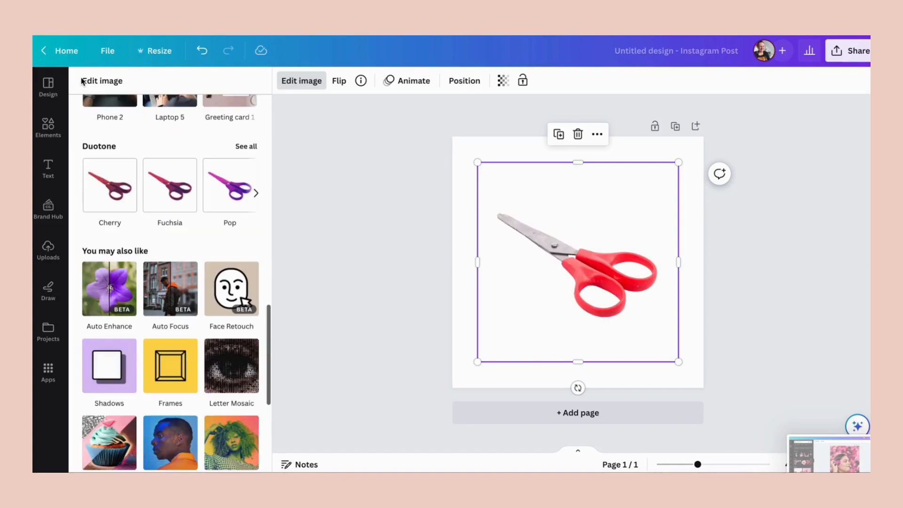
- Add a Drop shadow from the Shadows effects to the scissors cutout and open the shadow's settings
left_click(110, 370)
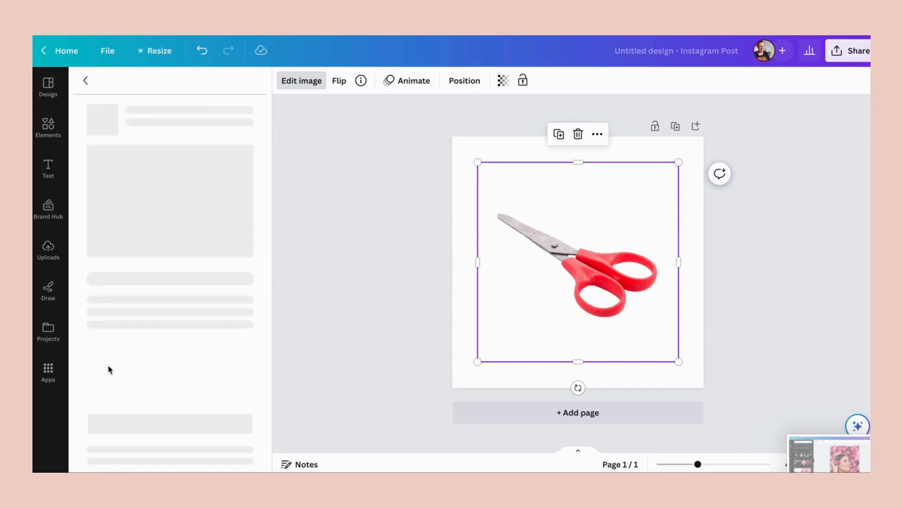
left_click(167, 424)
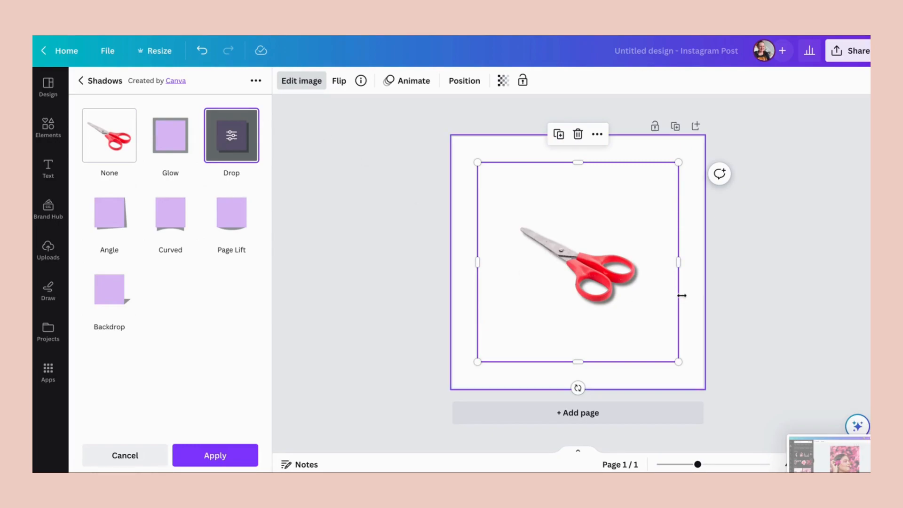
left_click(232, 136)
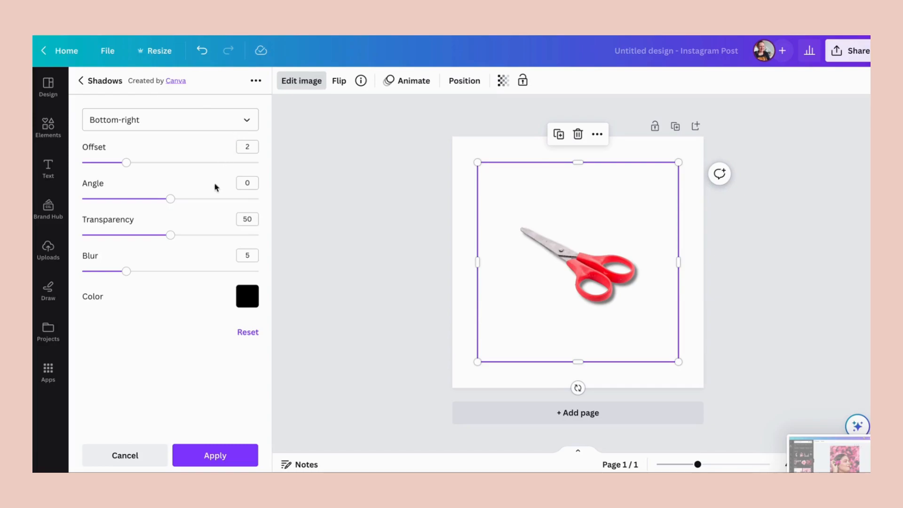
- Soften the drop shadow with Angle -1, Transparency 31 and Blur 8, trying Offset 3 before setting it to 2
left_click_drag(171, 198, 136, 234)
left_click_drag(126, 275, 153, 272)
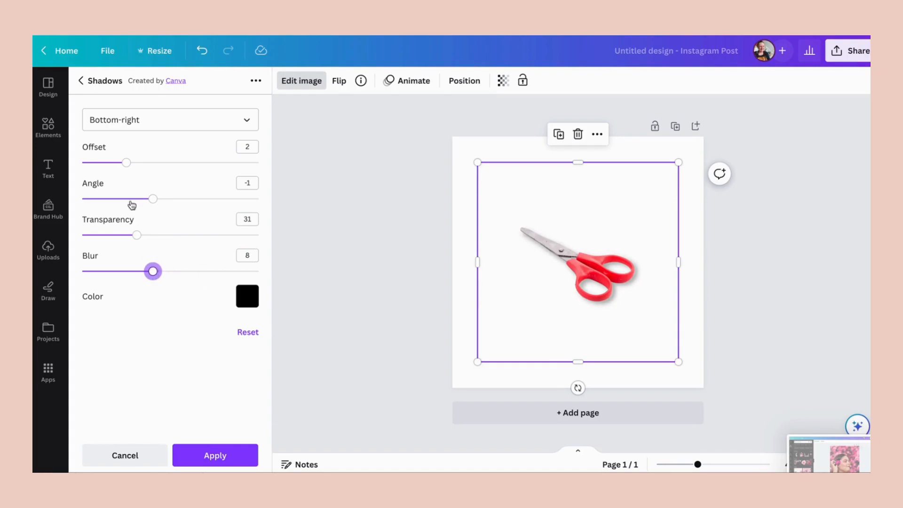
left_click_drag(126, 162, 148, 164)
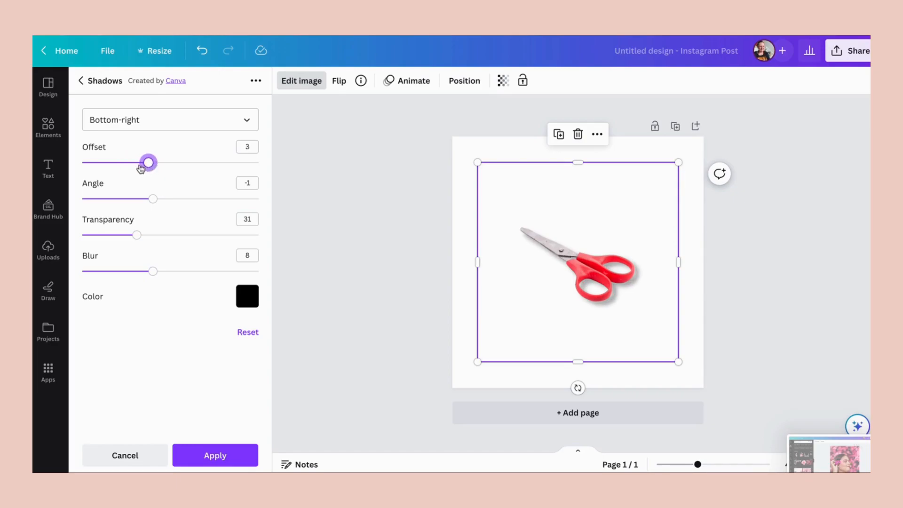
left_click_drag(139, 169, 133, 169)
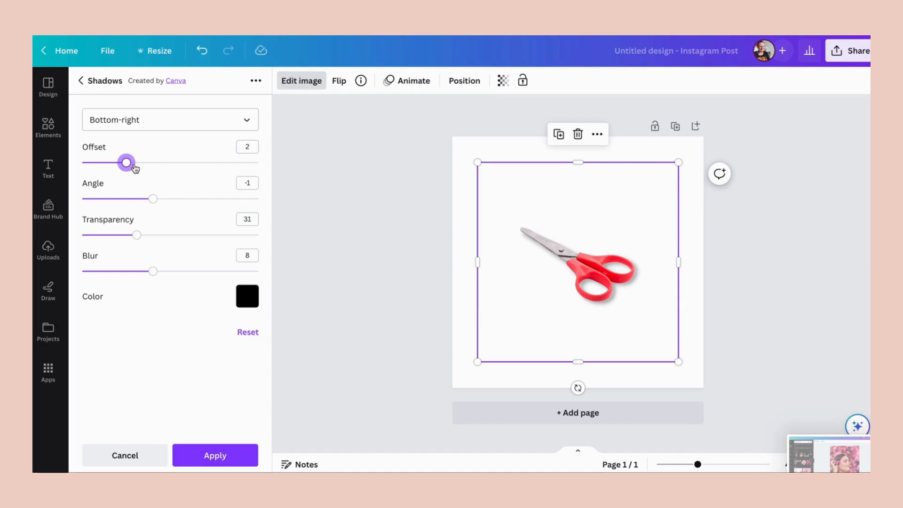
- Try several palette colors on the shadow and apply it in dark teal, and enlarge the scissors toward the page's upper-left corner
left_click(244, 300)
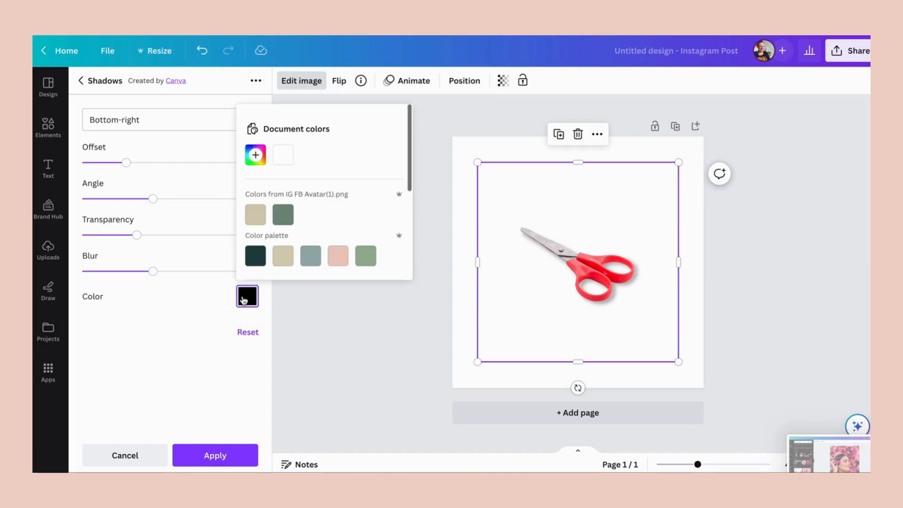
left_click(284, 215)
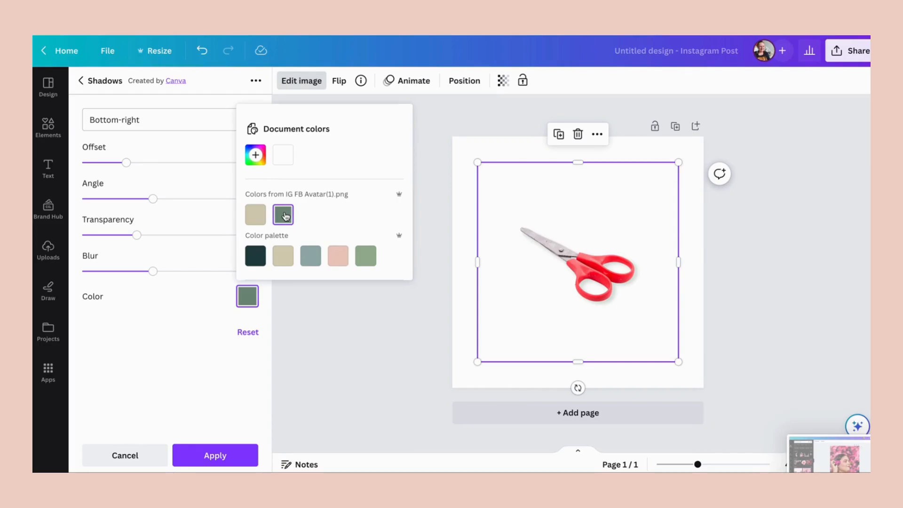
left_click(308, 256)
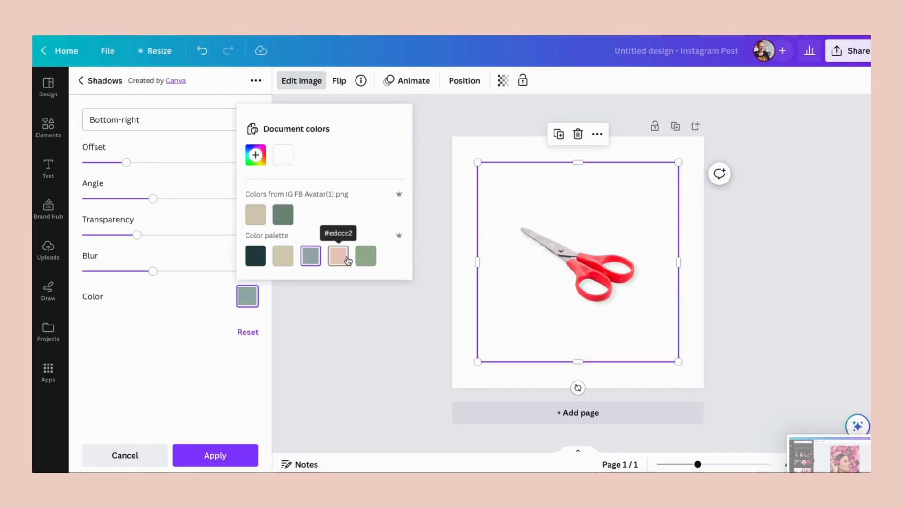
left_click(348, 260)
left_click(256, 257)
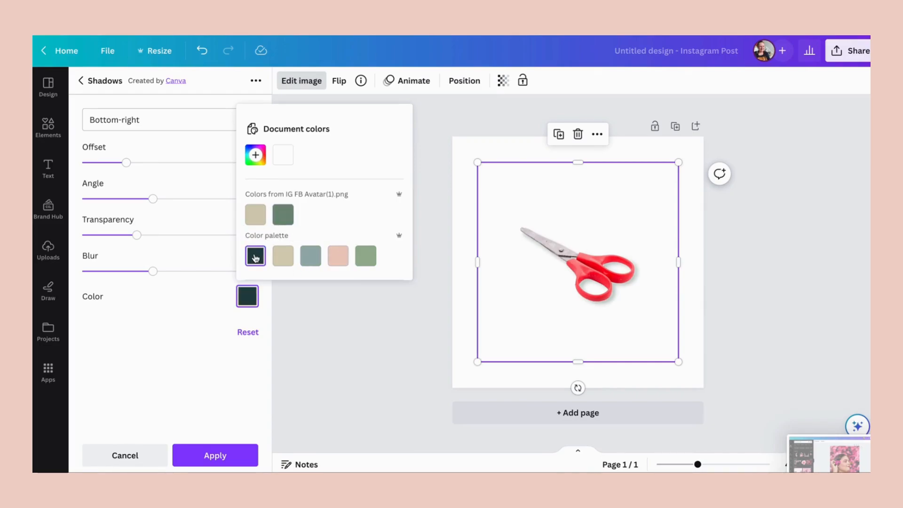
left_click(255, 214)
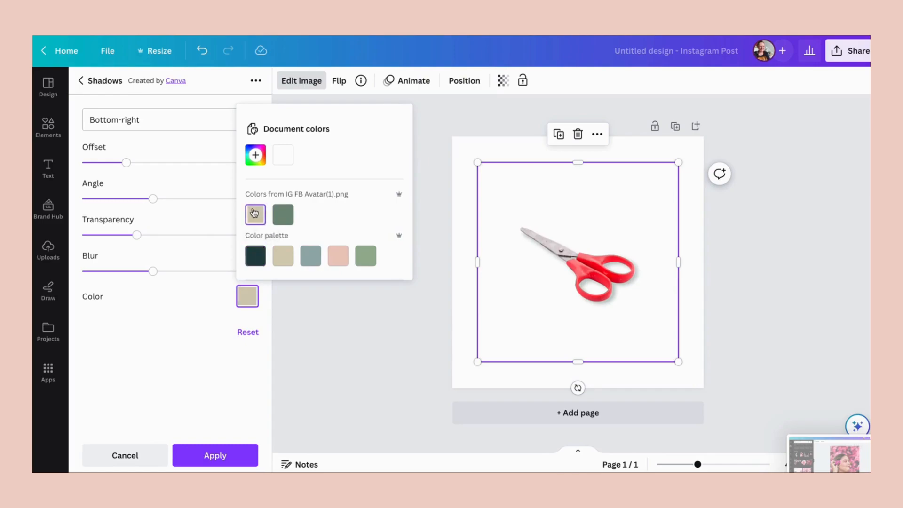
left_click(261, 258)
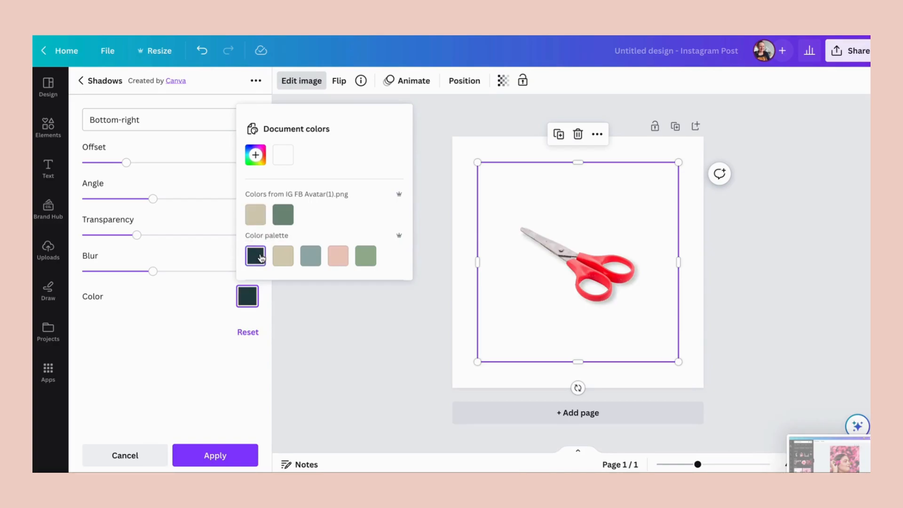
left_click(213, 456)
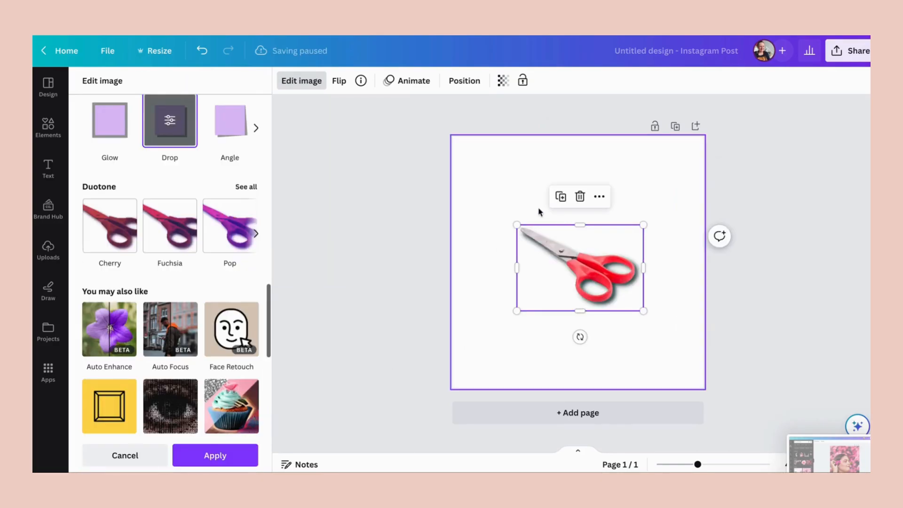
left_click_drag(517, 225, 471, 192)
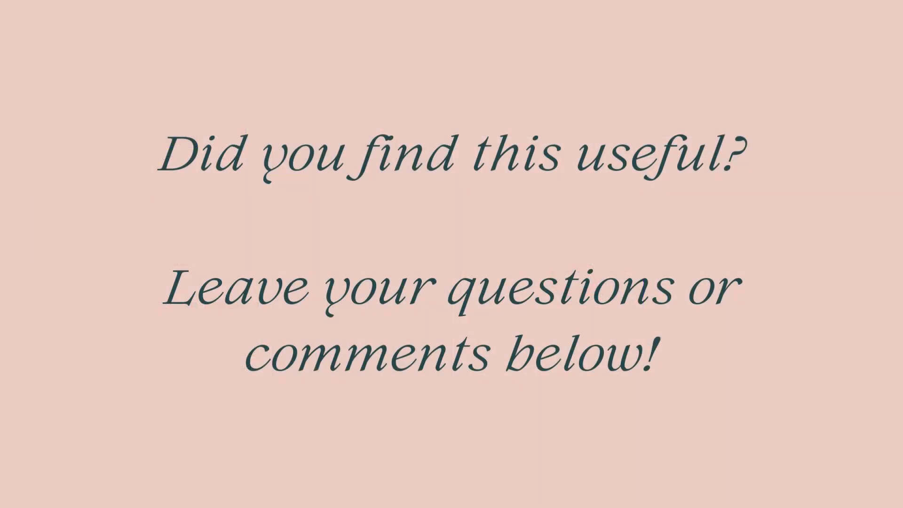